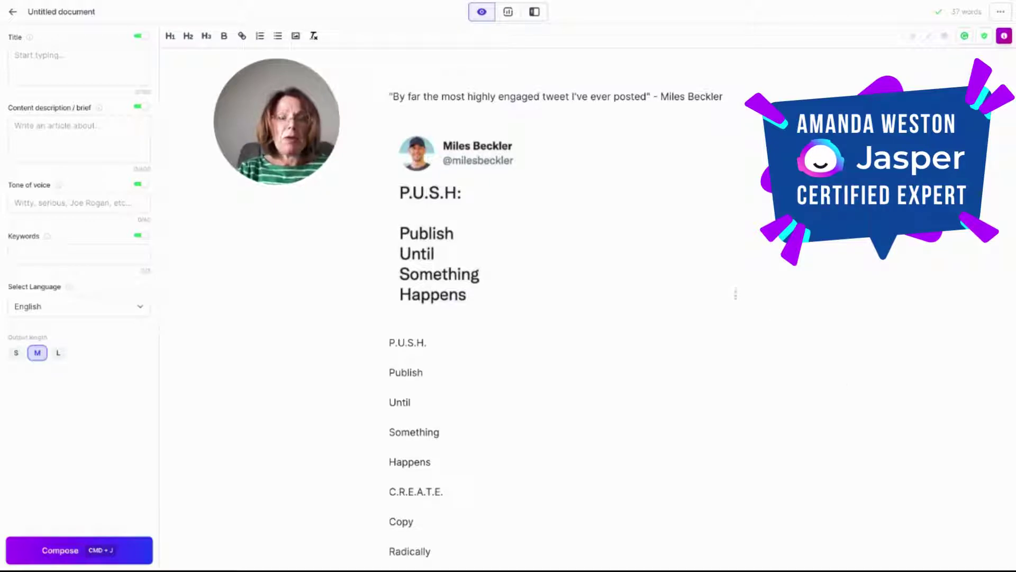
{"action": "scroll", "coordinate": [555, 318], "scroll_direction": "down", "scroll_amount": 2}
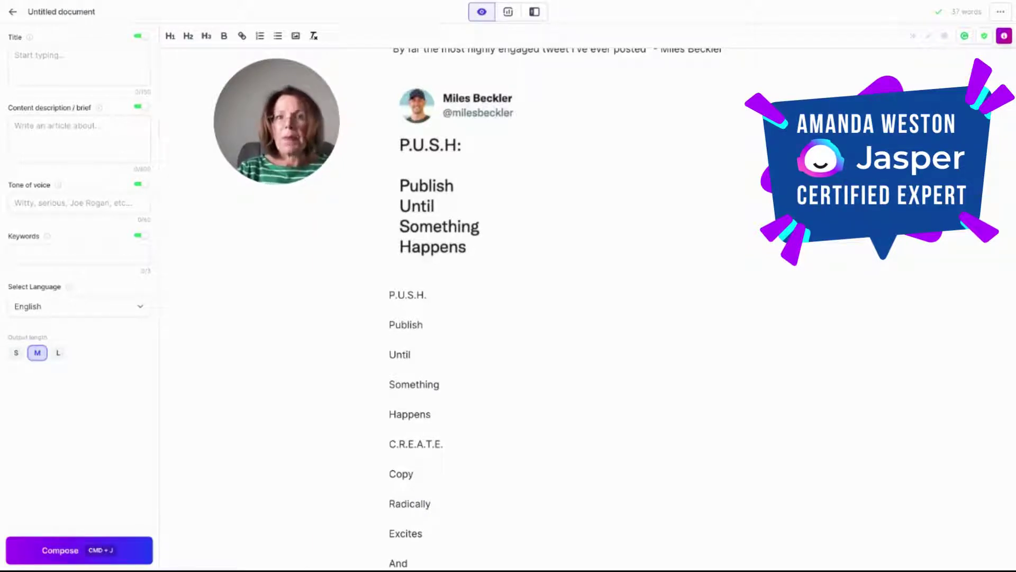
{"action": "scroll", "coordinate": [582, 318], "scroll_direction": "down", "scroll_amount": 2}
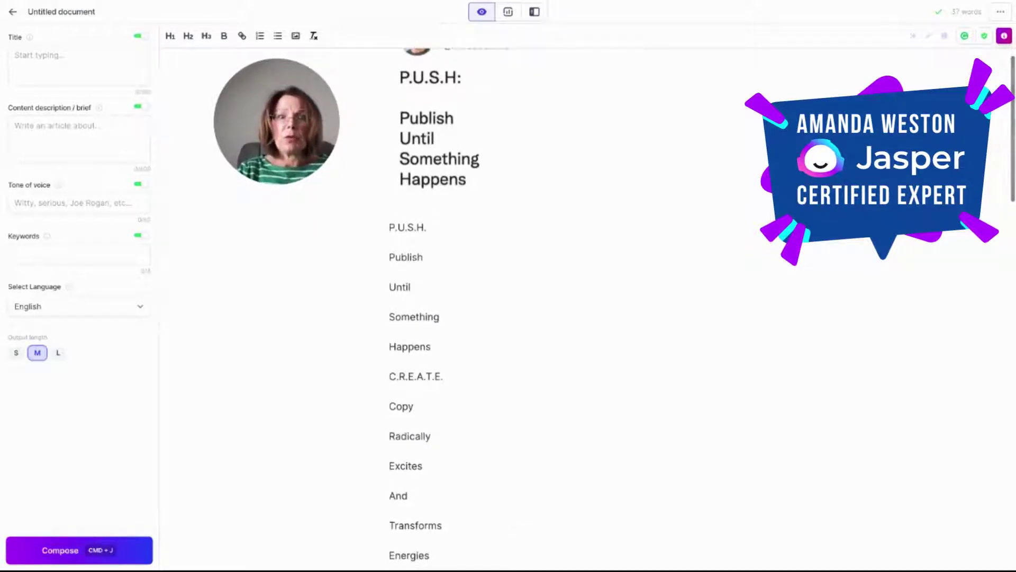
{"action": "scroll", "coordinate": [582, 317], "scroll_direction": "down", "scroll_amount": 1}
{"action": "scroll", "coordinate": [423, 307], "scroll_direction": "down", "scroll_amount": 1}
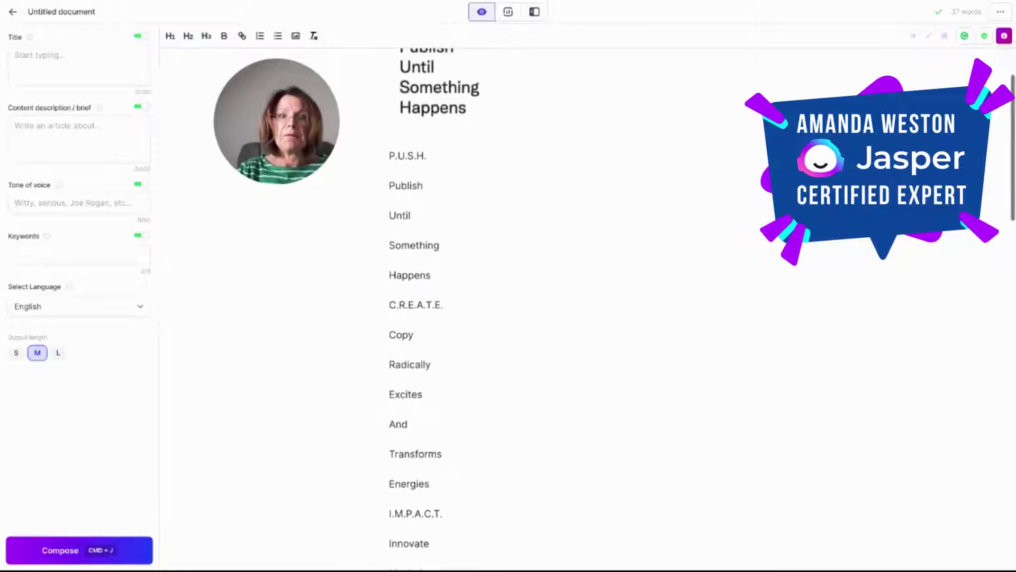
{"action": "left_click_drag", "start_coordinate": [389, 155], "coordinate": [446, 266]}
{"action": "left_click", "coordinate": [443, 272]}
{"action": "key", "text": "ctrl+shift+Up"}
{"action": "key", "text": "ctrl+shift+Up"}
{"action": "key", "text": "ctrl+shift+Up"}
{"action": "key", "text": "ctrl+shift+Up"}
{"action": "key", "text": "ctrl+shift+Up"}
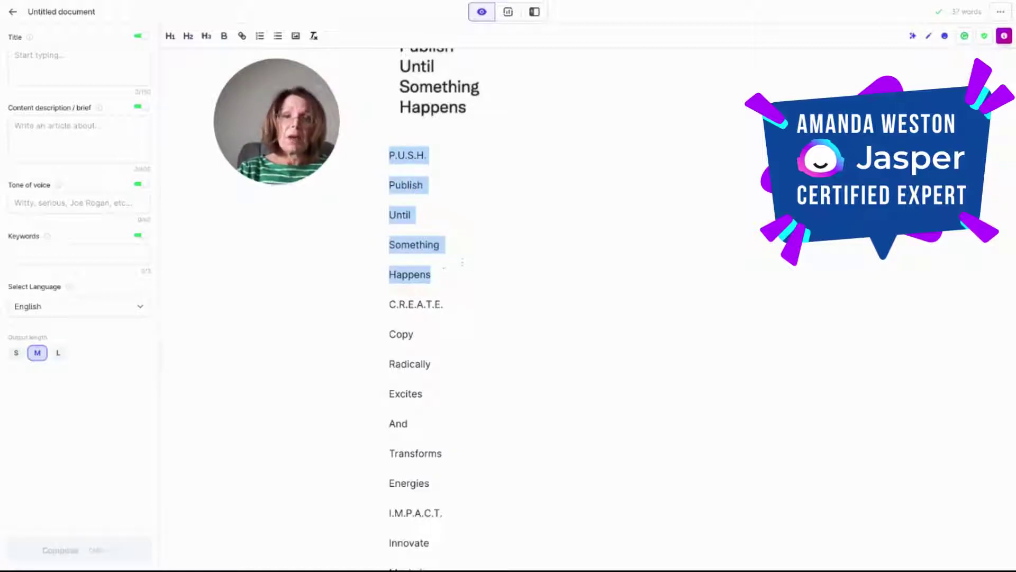
{"action": "left_click", "coordinate": [448, 278]}
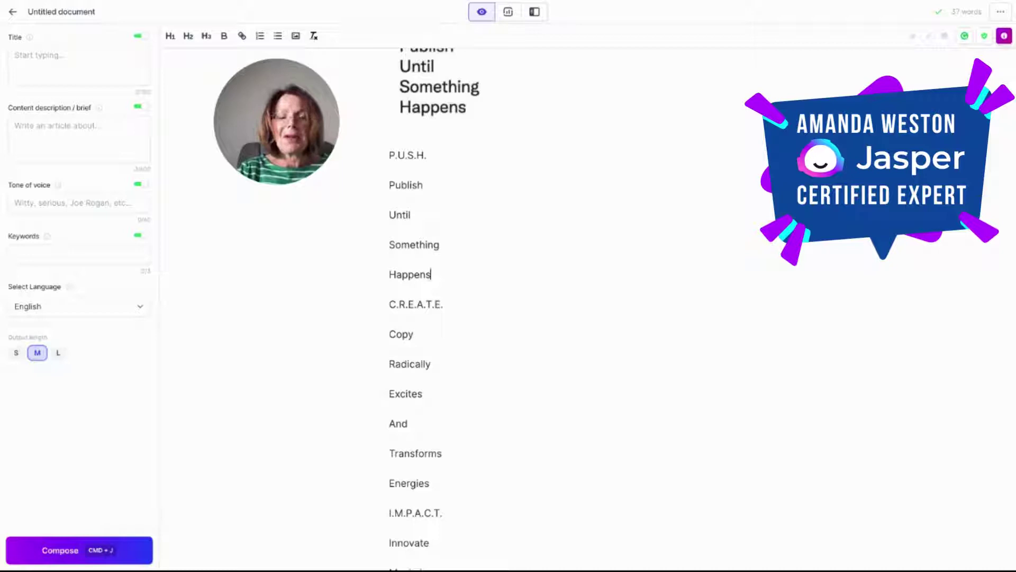
{"action": "scroll", "coordinate": [582, 307], "scroll_direction": "down", "scroll_amount": 1}
{"action": "scroll", "coordinate": [396, 304], "scroll_direction": "down", "scroll_amount": 1}
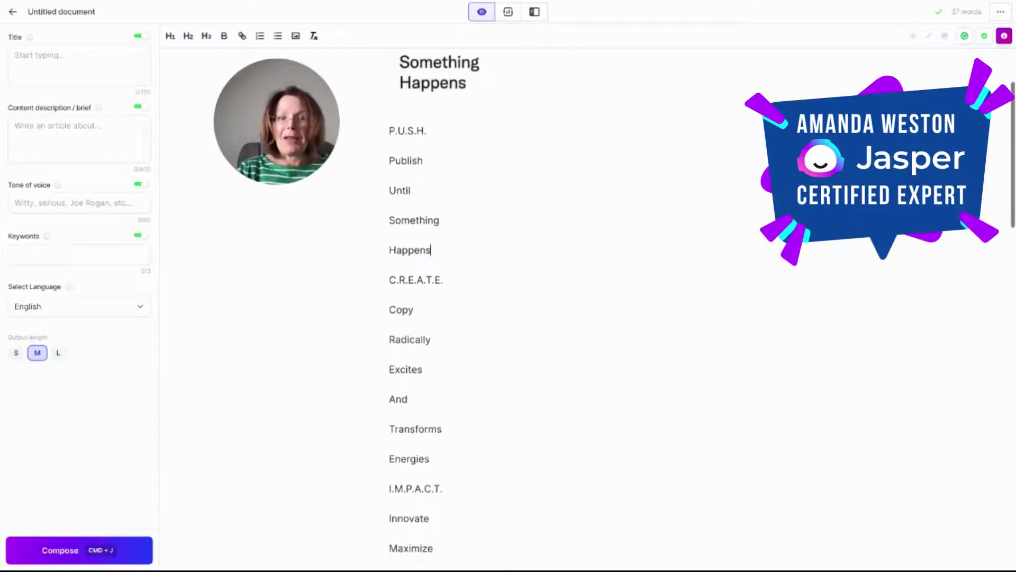
{"action": "left_click", "coordinate": [390, 306]}
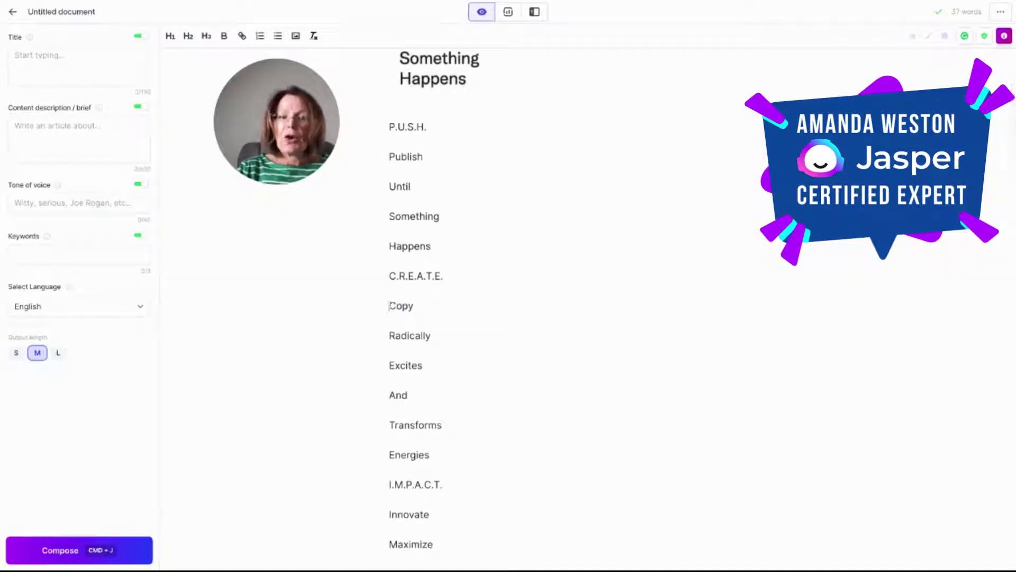
{"action": "key", "text": "shift+Down"}
{"action": "key", "text": "shift+Down"}
{"action": "key", "text": "shift+Down"}
{"action": "key", "text": "shift+Down"}
{"action": "key", "text": "shift+Down"}
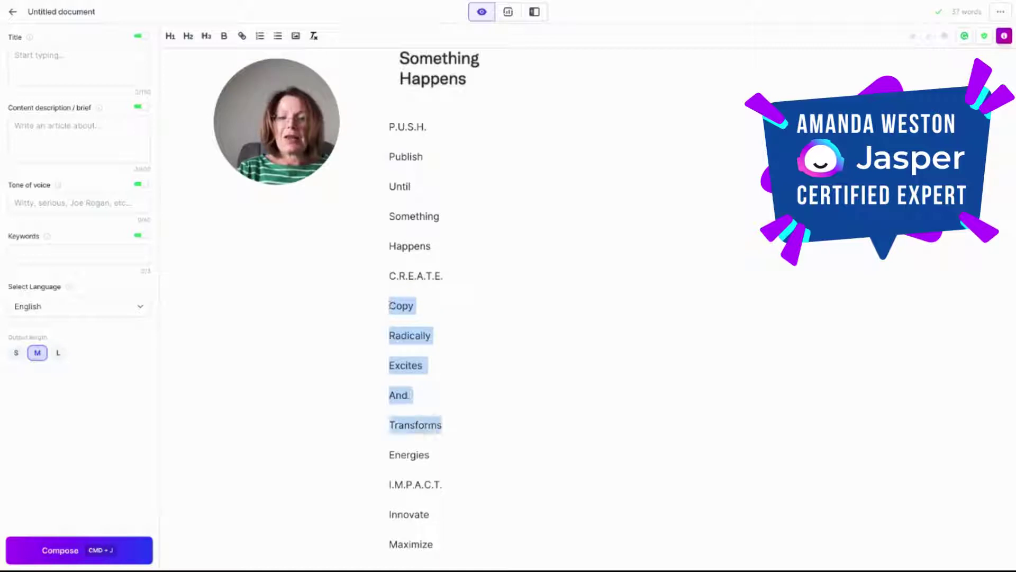
{"action": "key", "text": "shift+Down"}
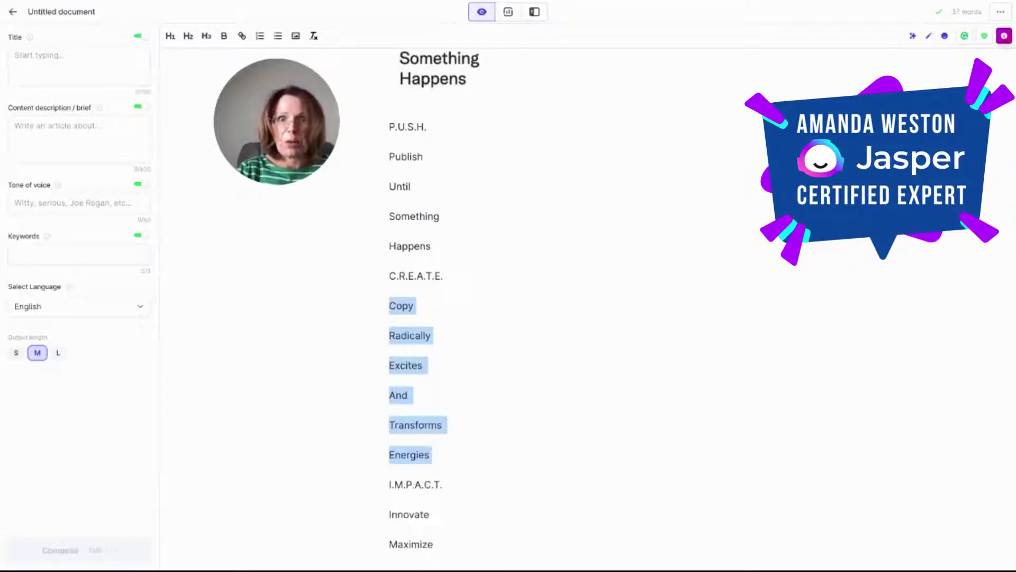
{"action": "scroll", "coordinate": [546, 388], "scroll_direction": "down", "scroll_amount": 3}
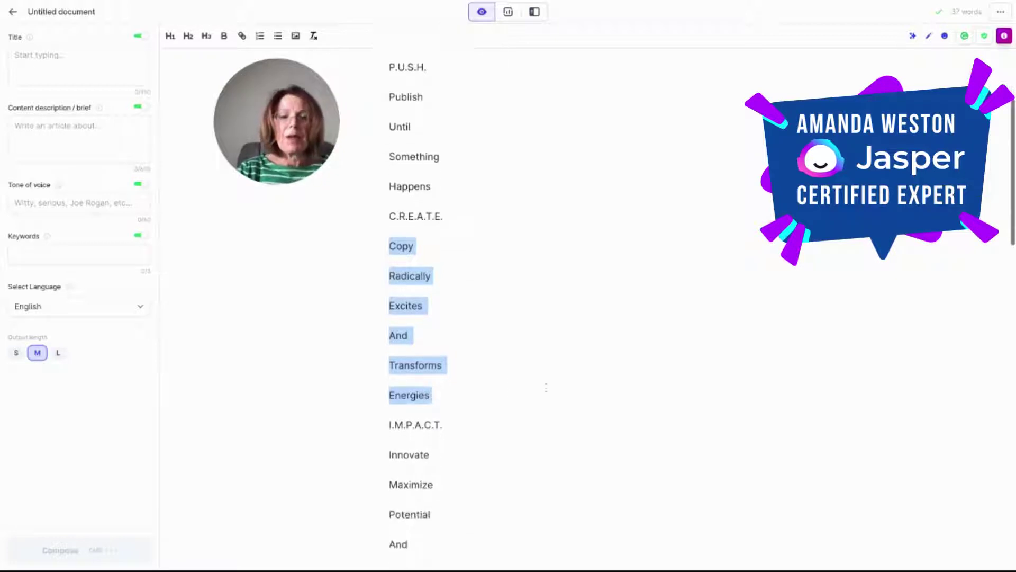
{"action": "scroll", "coordinate": [545, 388], "scroll_direction": "down", "scroll_amount": 1}
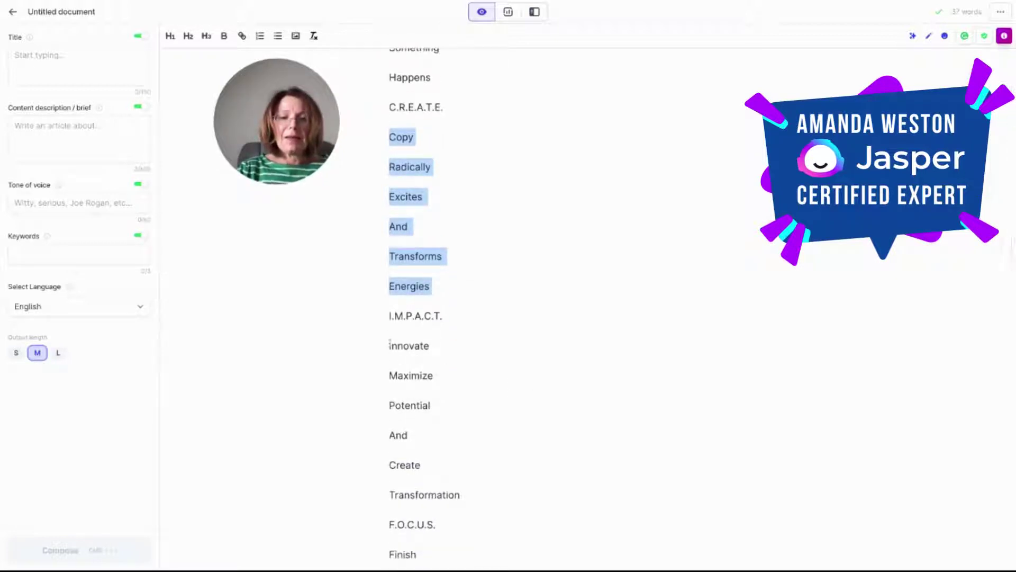
{"action": "left_click_drag", "start_coordinate": [389, 345], "coordinate": [460, 495]}
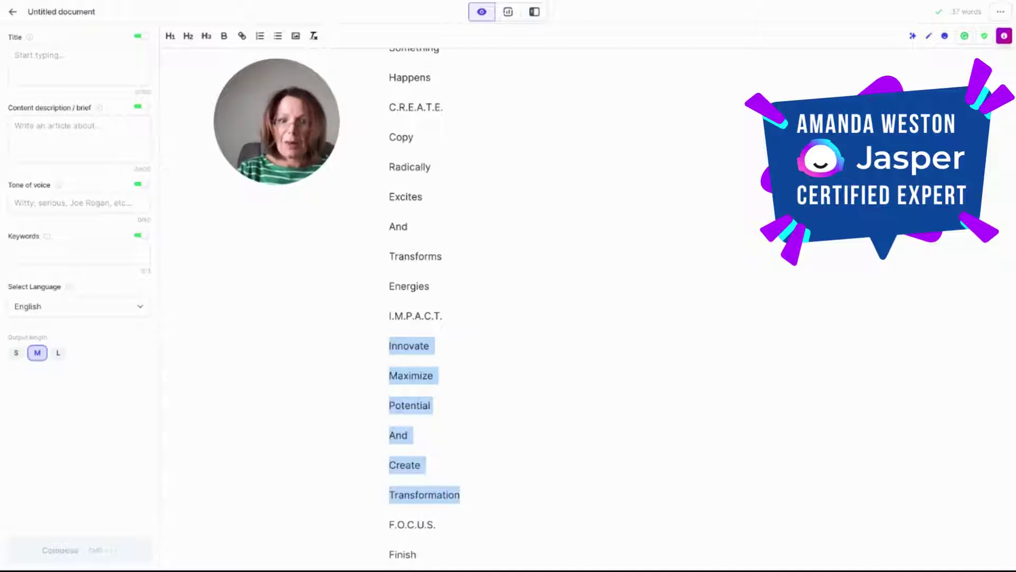
{"action": "scroll", "coordinate": [546, 388], "scroll_direction": "down", "scroll_amount": 5}
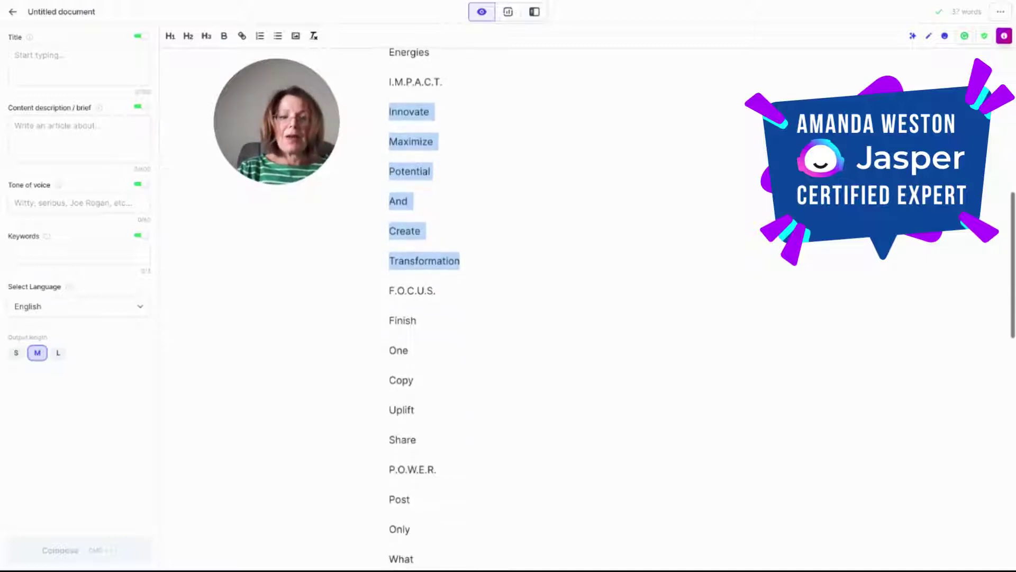
{"action": "left_click", "coordinate": [390, 319]}
{"action": "key", "text": "shift+Down"}
{"action": "key", "text": "shift+Down"}
{"action": "key", "text": "shift+Down"}
{"action": "key", "text": "shift+Down"}
{"action": "key", "text": "shift+Down"}
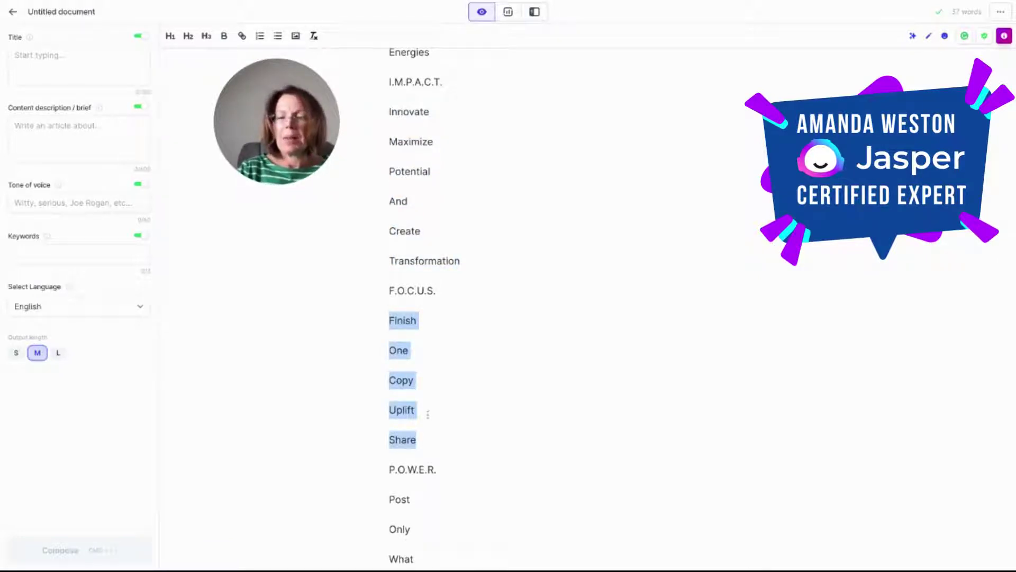
{"action": "left_click", "coordinate": [415, 409]}
{"action": "scroll", "coordinate": [425, 310], "scroll_direction": "down", "scroll_amount": 4}
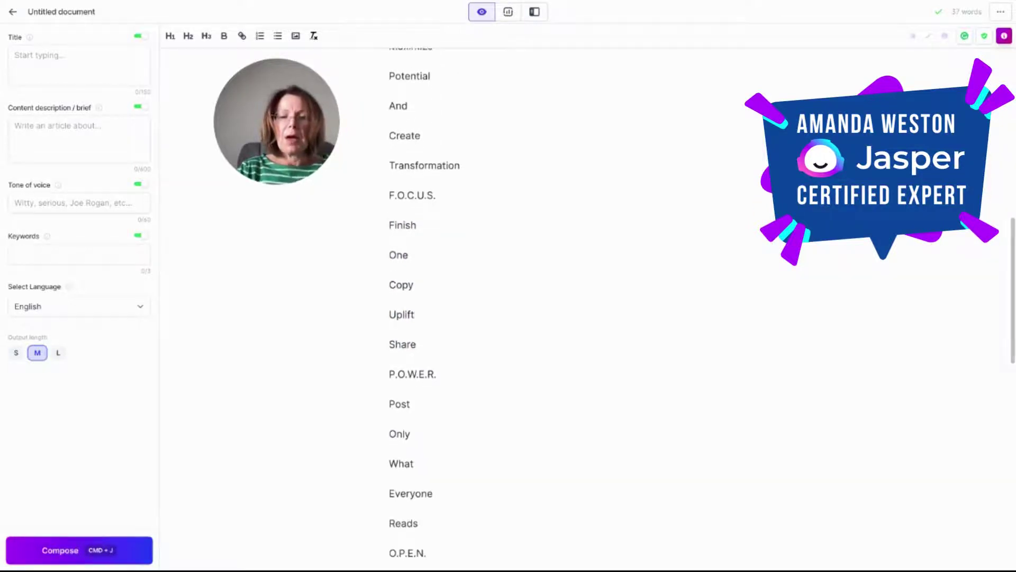
{"action": "scroll", "coordinate": [425, 310], "scroll_direction": "down", "scroll_amount": 4}
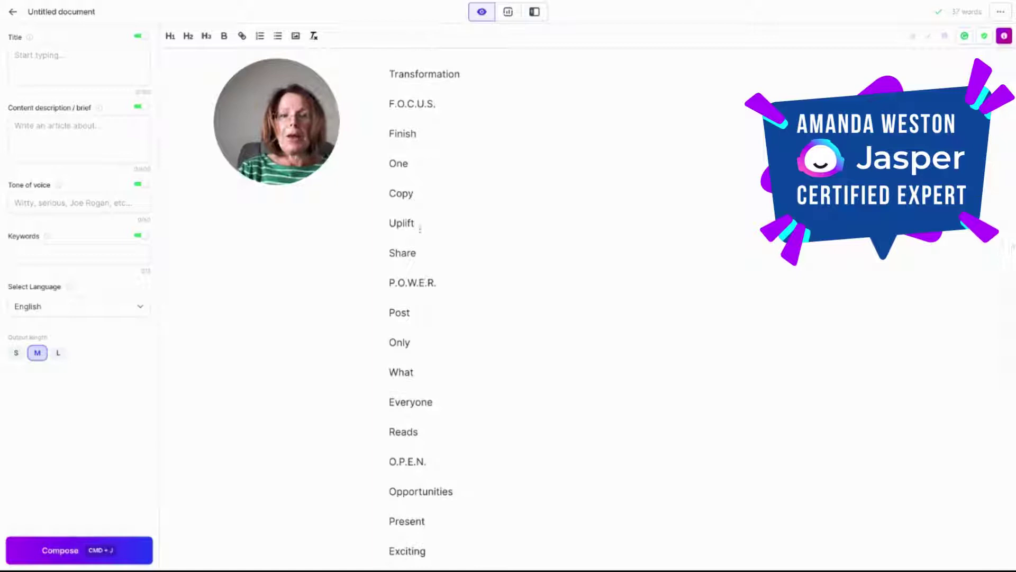
Change Uplift to Upload and mark the P.O.W.E.R. words Post through Reads.
{"action": "left_click_drag", "start_coordinate": [416, 223], "coordinate": [401, 222]}
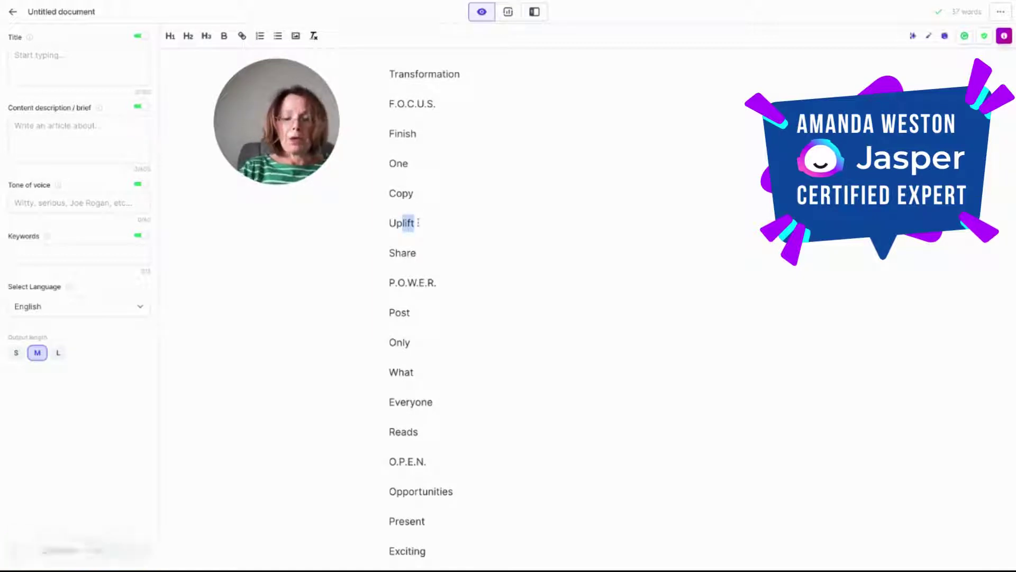
{"action": "type", "text": "load"}
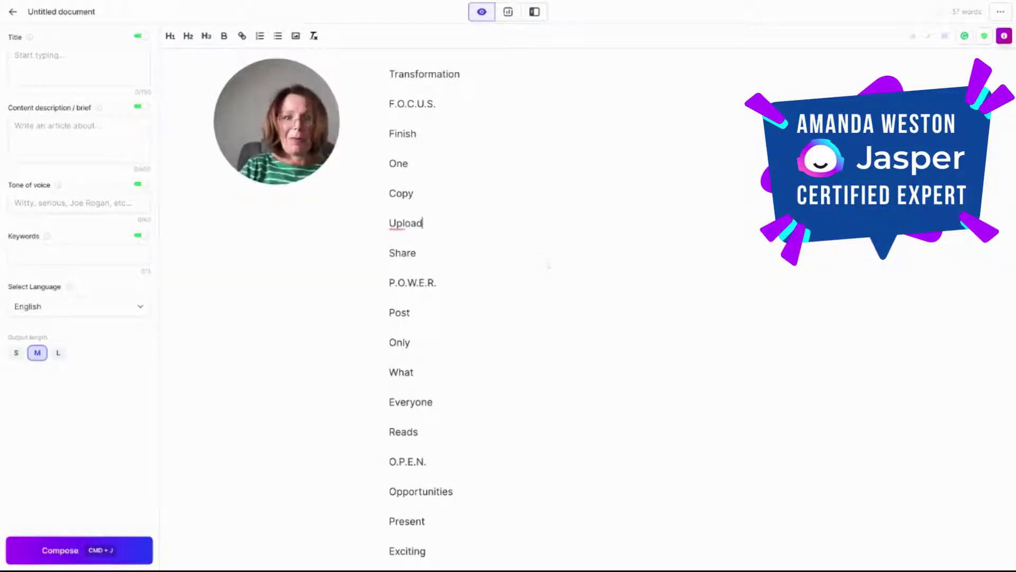
{"action": "scroll", "coordinate": [575, 288], "scroll_direction": "down", "scroll_amount": 2}
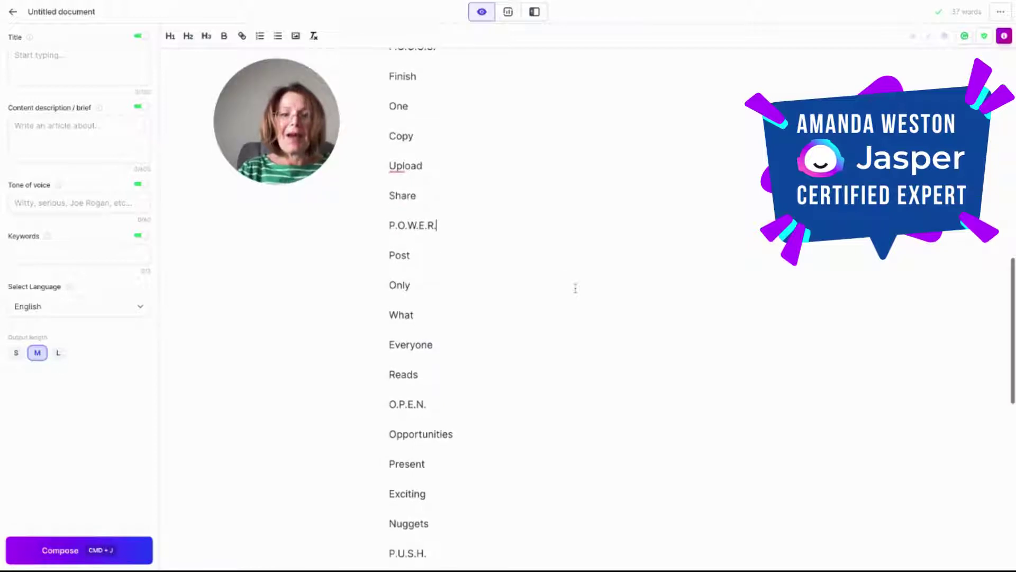
{"action": "left_click", "coordinate": [390, 245]}
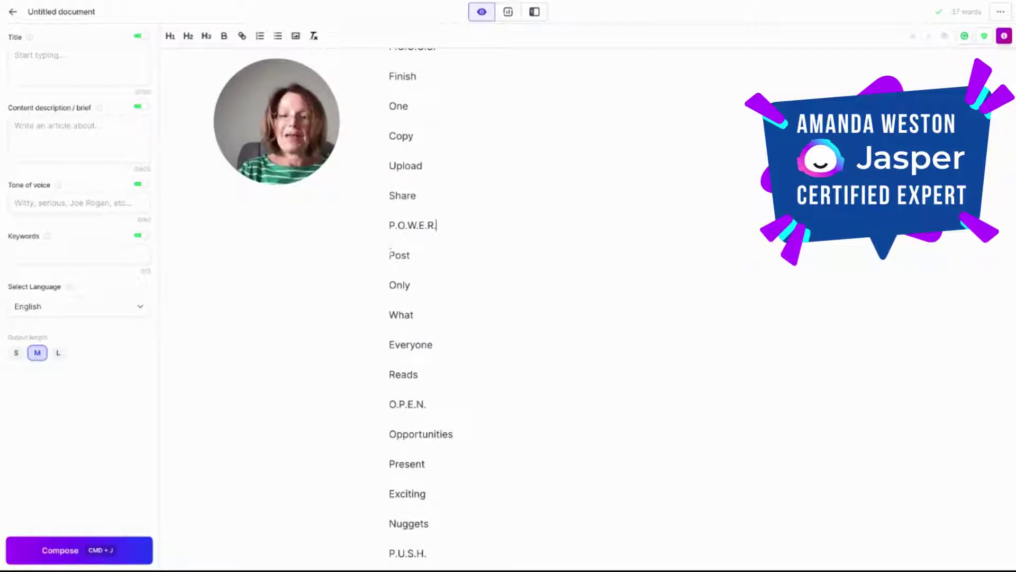
{"action": "key", "text": "shift+Down"}
{"action": "key", "text": "shift+Down"}
{"action": "key", "text": "shift+Down"}
{"action": "key", "text": "shift+Down"}
{"action": "key", "text": "shift+Down"}
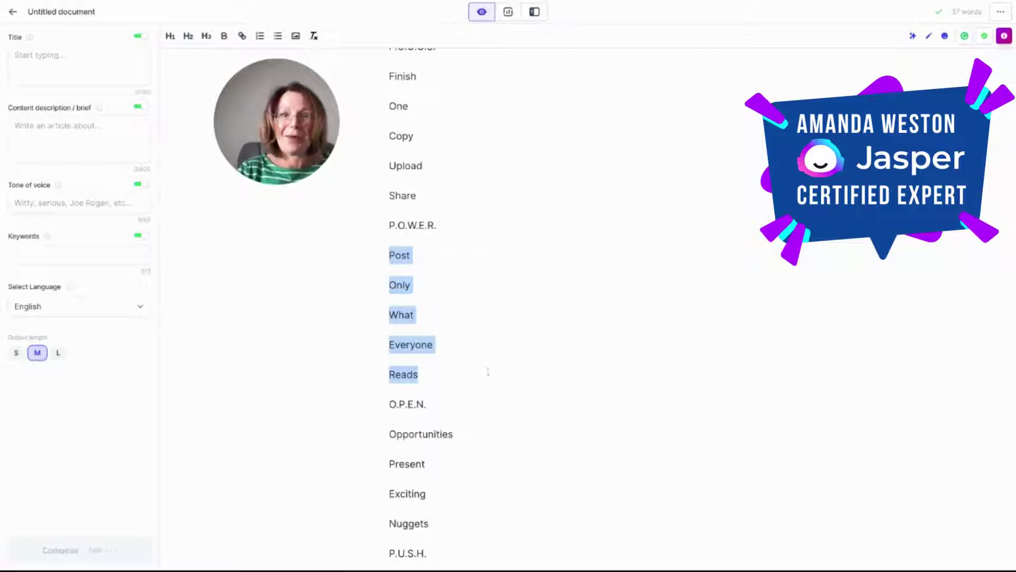
Mark the O.P.E.N. words up from Nuggets, then the words Persevere through Happens.
{"action": "scroll", "coordinate": [488, 371], "scroll_direction": "down", "scroll_amount": 2}
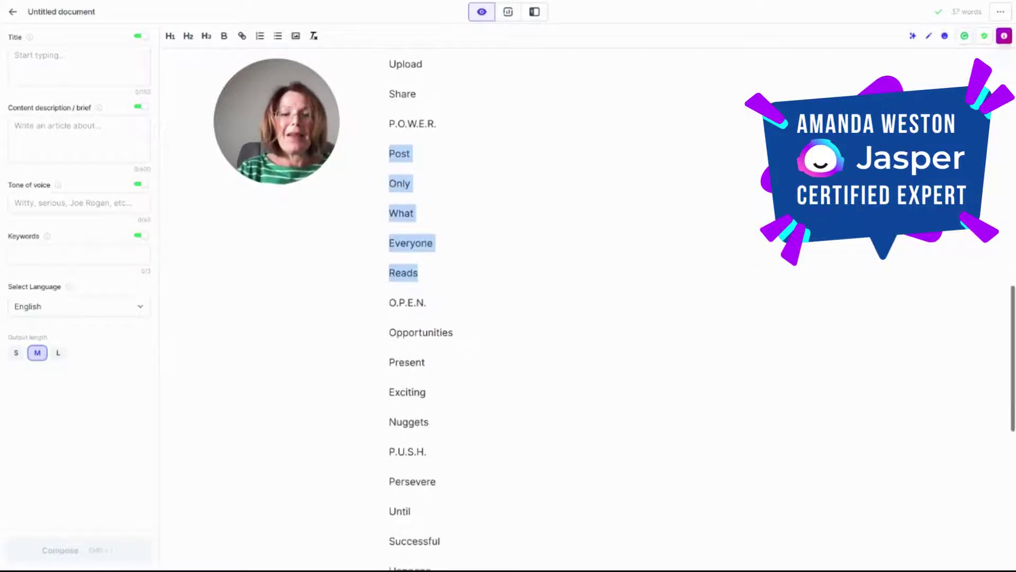
{"action": "left_click", "coordinate": [430, 423]}
{"action": "key", "text": "shift+Up"}
{"action": "key", "text": "shift+Up"}
{"action": "key", "text": "shift+Up"}
{"action": "key", "text": "shift+Up"}
{"action": "key", "text": "shift+Home"}
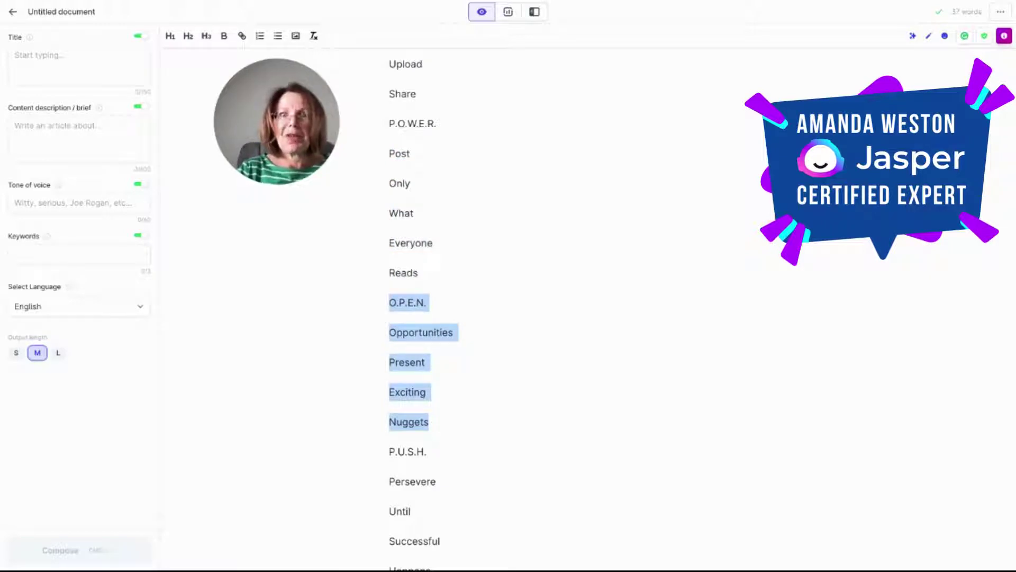
{"action": "scroll", "coordinate": [510, 373], "scroll_direction": "down", "scroll_amount": 3}
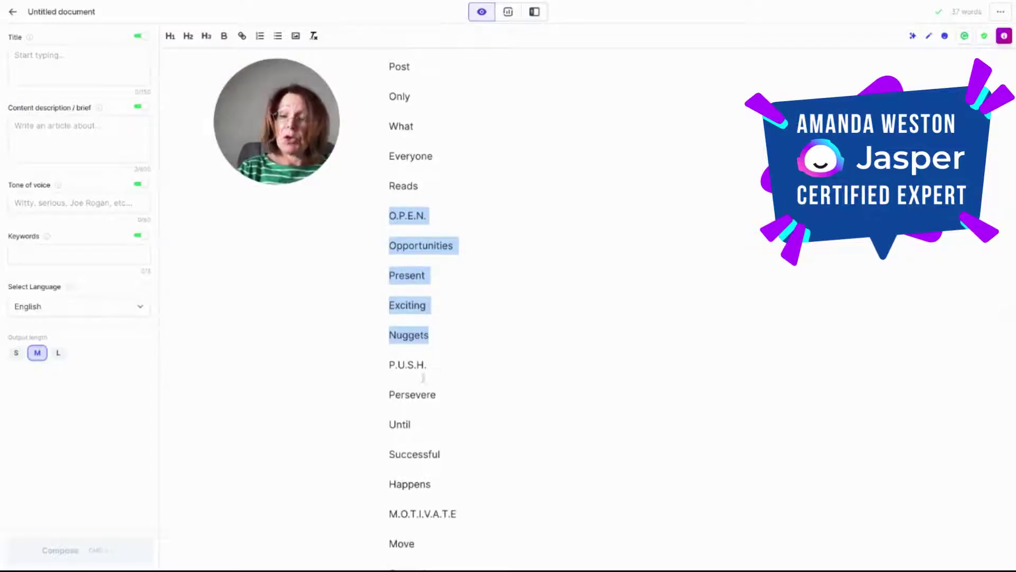
{"action": "left_click_drag", "start_coordinate": [390, 394], "coordinate": [432, 485]}
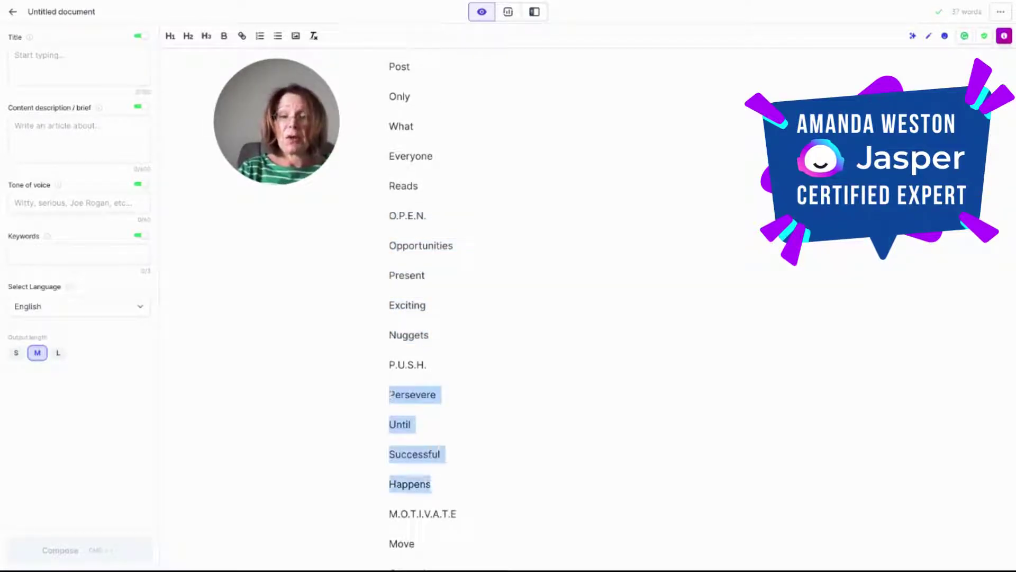
Move to the end of the M.O.T.I.V.A.T.E list, just after Expectation.
{"action": "scroll", "coordinate": [423, 307], "scroll_direction": "down", "scroll_amount": 1}
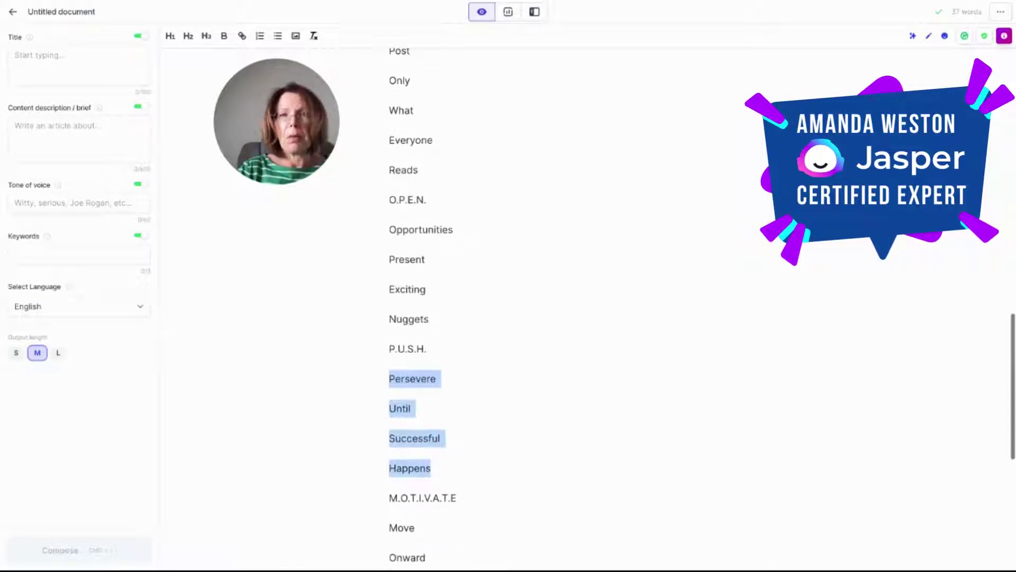
{"action": "scroll", "coordinate": [451, 447], "scroll_direction": "down", "scroll_amount": 3}
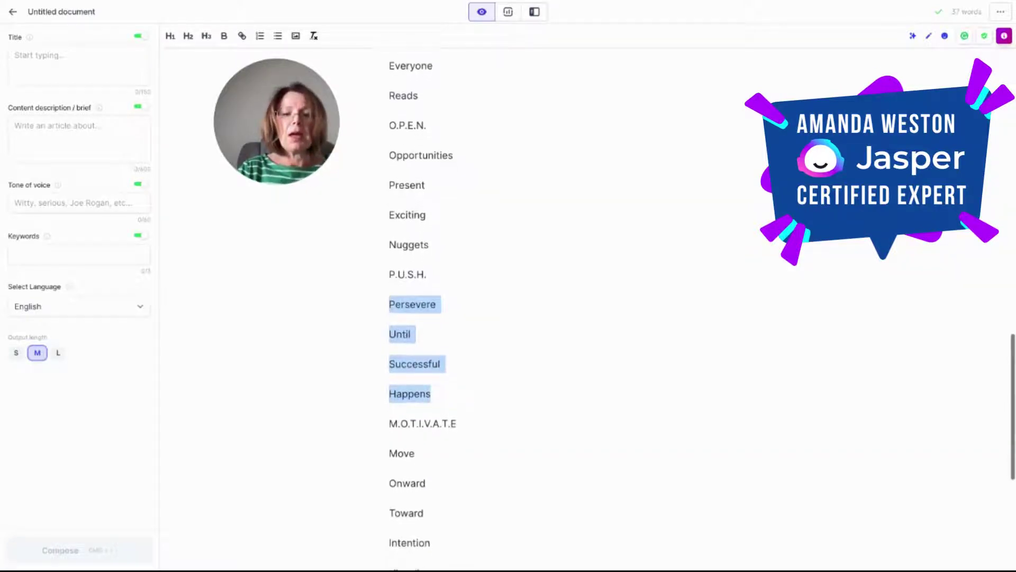
{"action": "scroll", "coordinate": [451, 448], "scroll_direction": "down", "scroll_amount": 2}
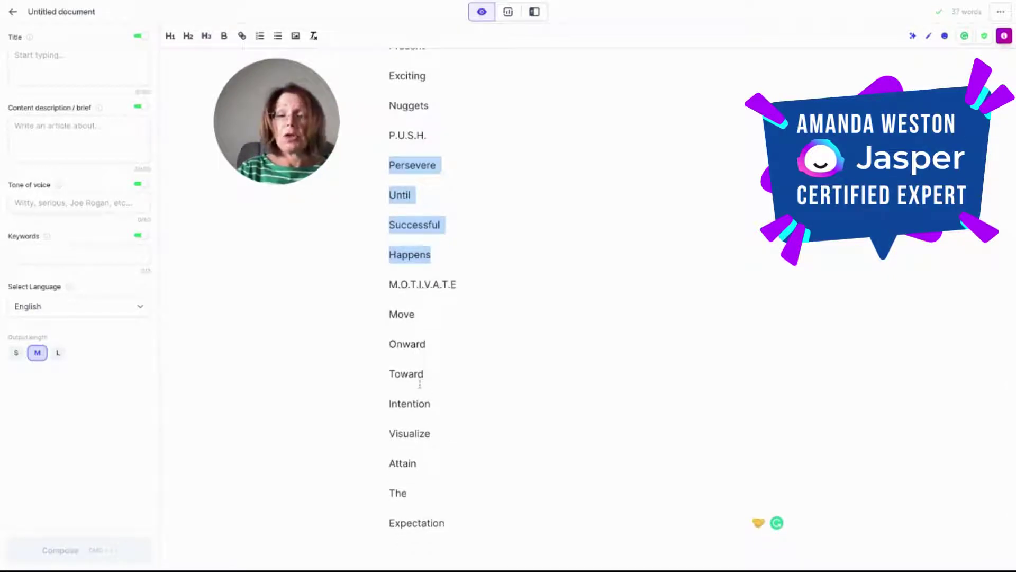
{"action": "scroll", "coordinate": [426, 397], "scroll_direction": "down", "scroll_amount": 2}
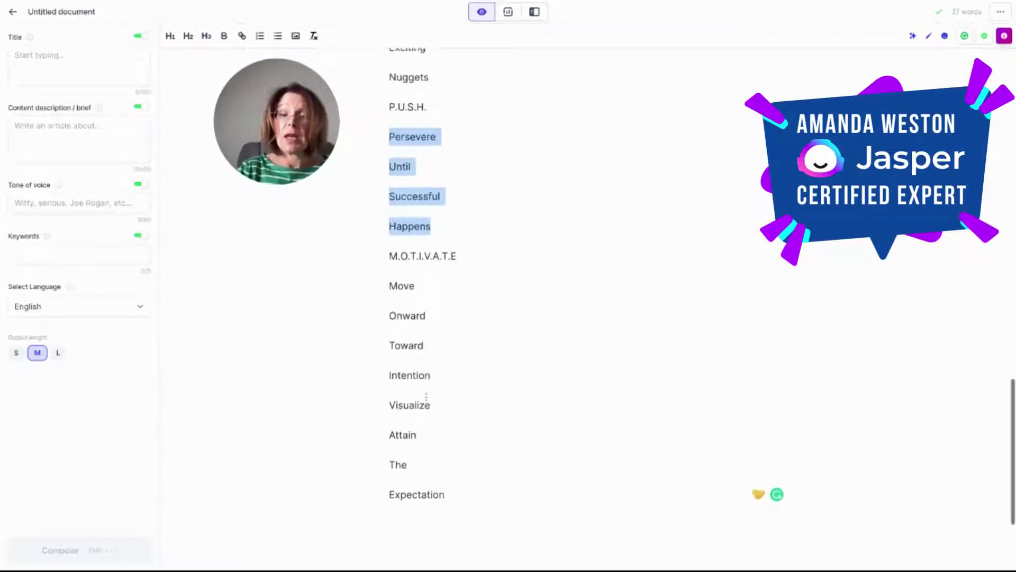
{"action": "scroll", "coordinate": [464, 426], "scroll_direction": "down", "scroll_amount": 1}
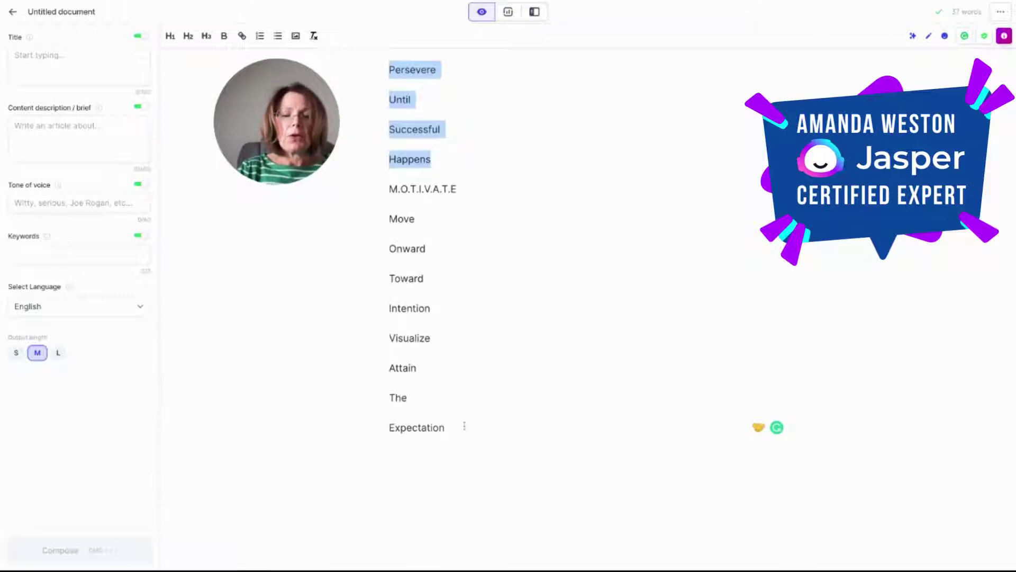
{"action": "left_click", "coordinate": [464, 426]}
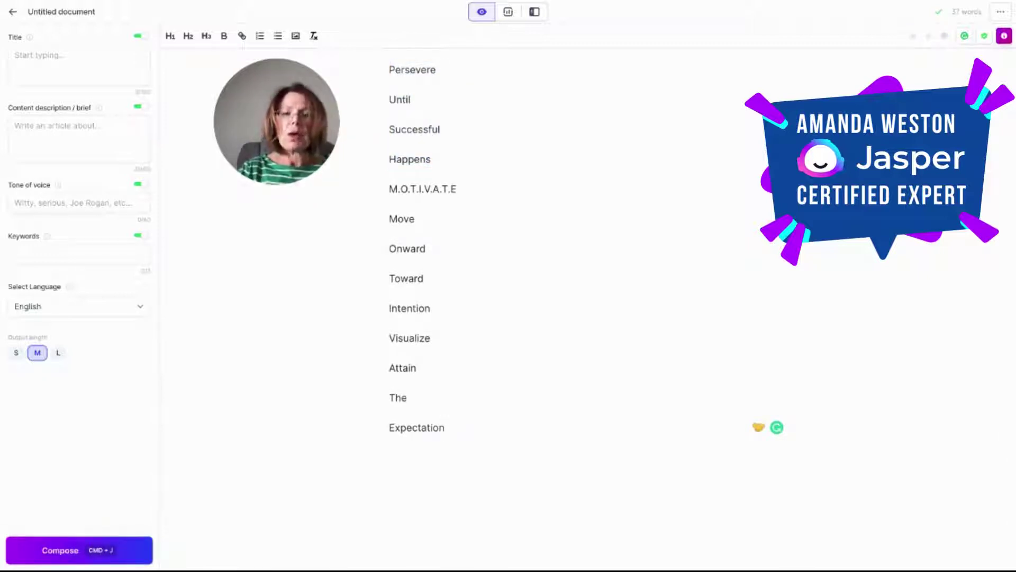
Generate a T.R.A.N.S.F.O.R.M acronym after Expectation and select its lines New through Feelings.
{"action": "left_click", "coordinate": [135, 552]}
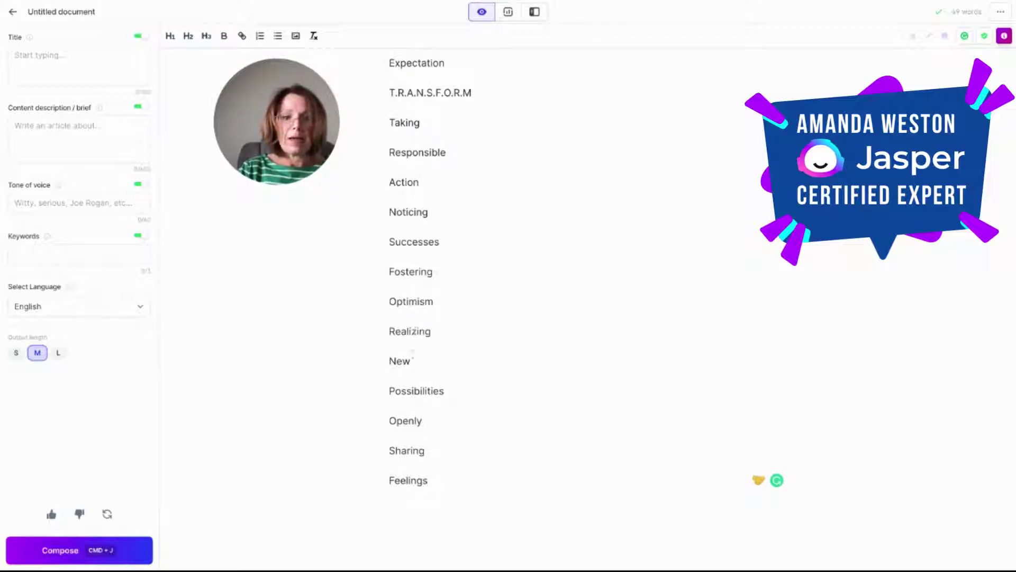
{"action": "left_click", "coordinate": [391, 361]}
{"action": "key", "text": "shift+Down"}
{"action": "key", "text": "shift+Down"}
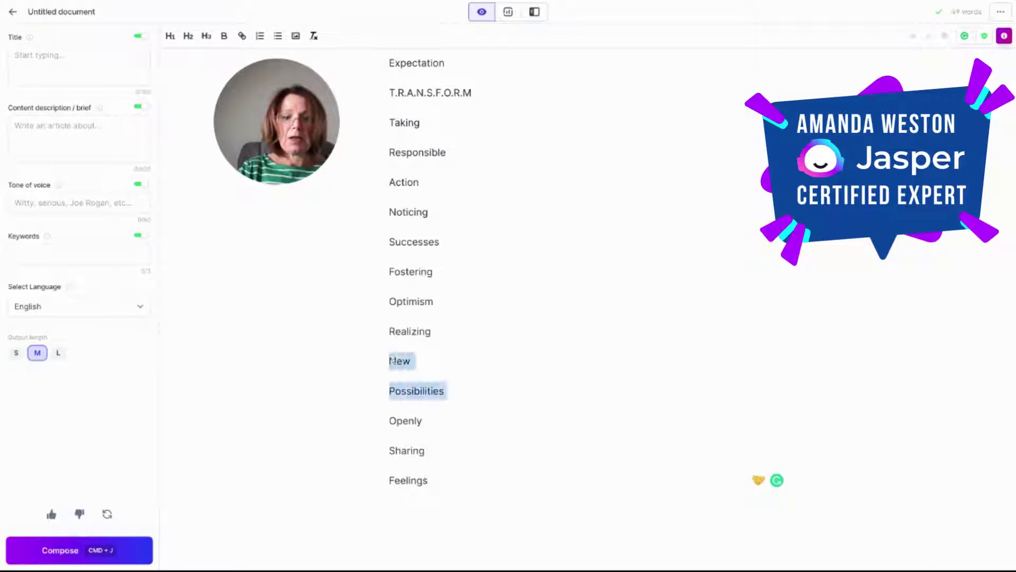
{"action": "key", "text": "shift+Down"}
{"action": "key", "text": "shift+Down"}
{"action": "key", "text": "shift+Down"}
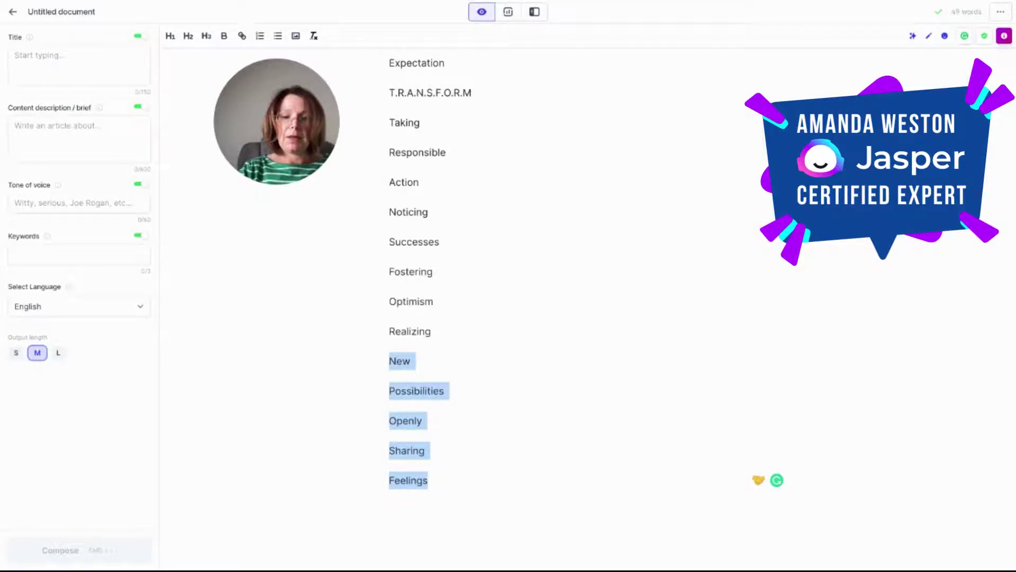
Replace New–Feelings with 'Missions', letting Jasper generate K.E.Y.S. and F.O.R.W.A.R.D acronyms below.
{"action": "type", "text": "m"}
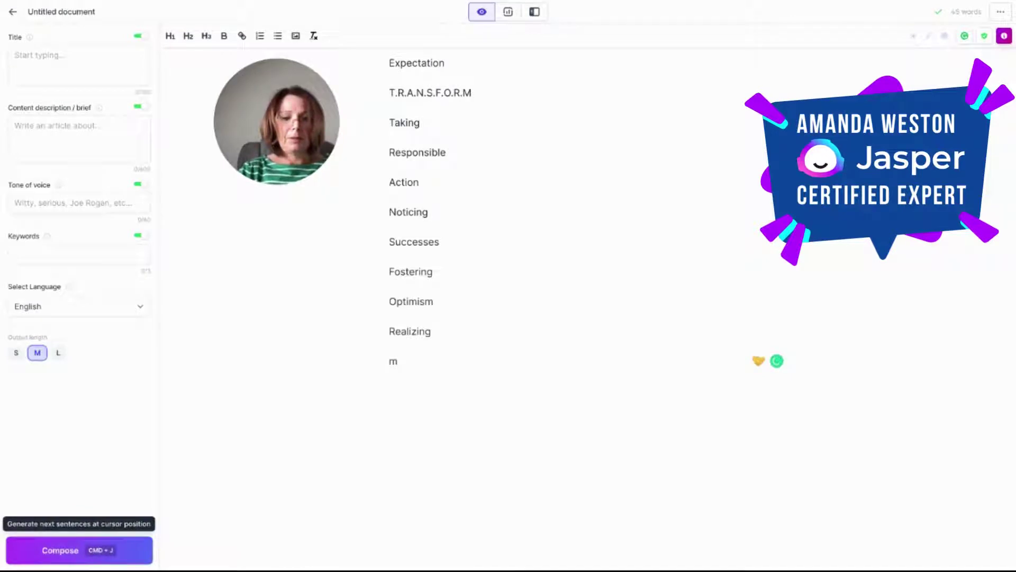
{"action": "left_click", "coordinate": [132, 551]}
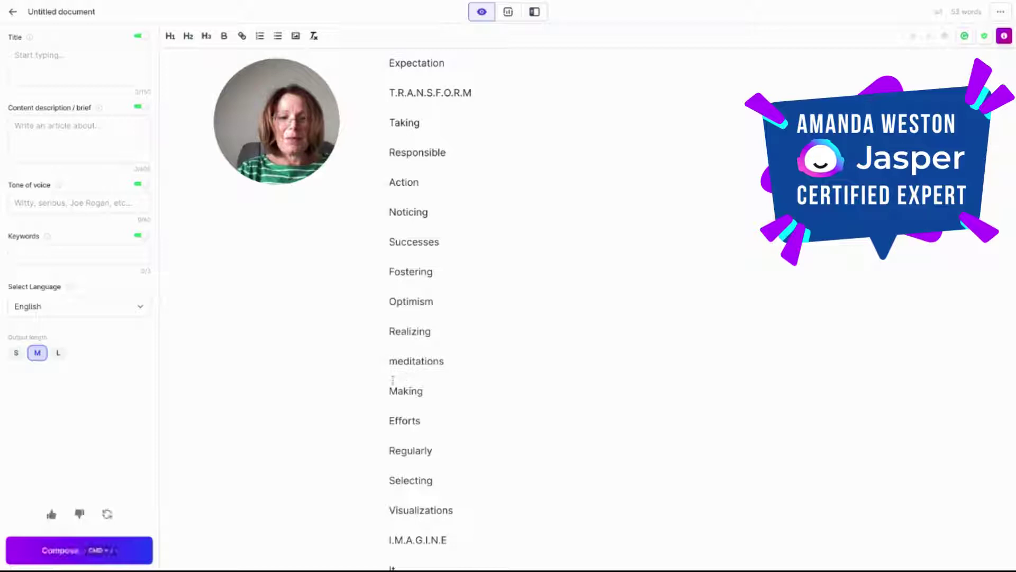
{"action": "key", "text": "shift+End"}
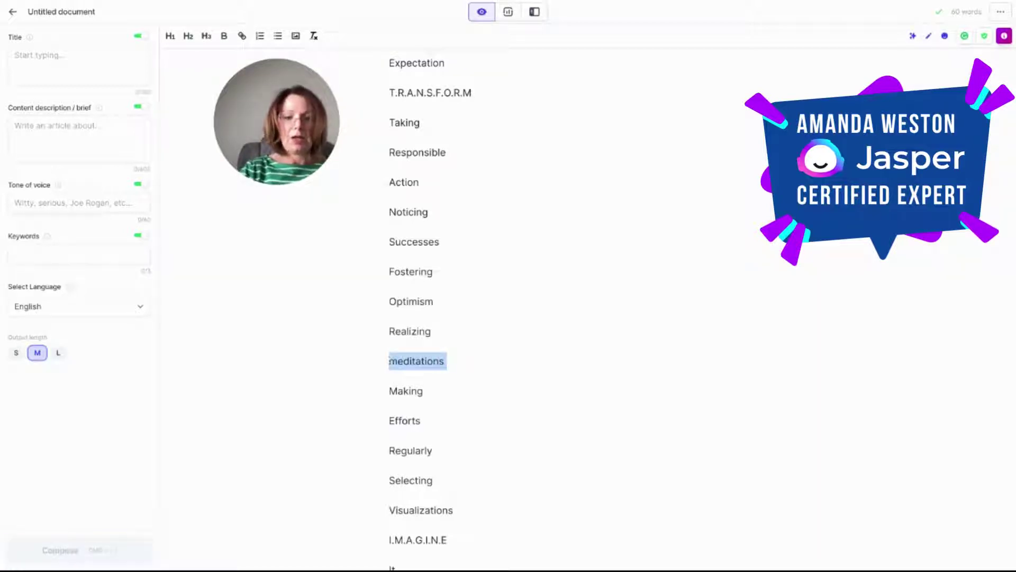
{"action": "type", "text": "M"}
{"action": "key", "text": "Return"}
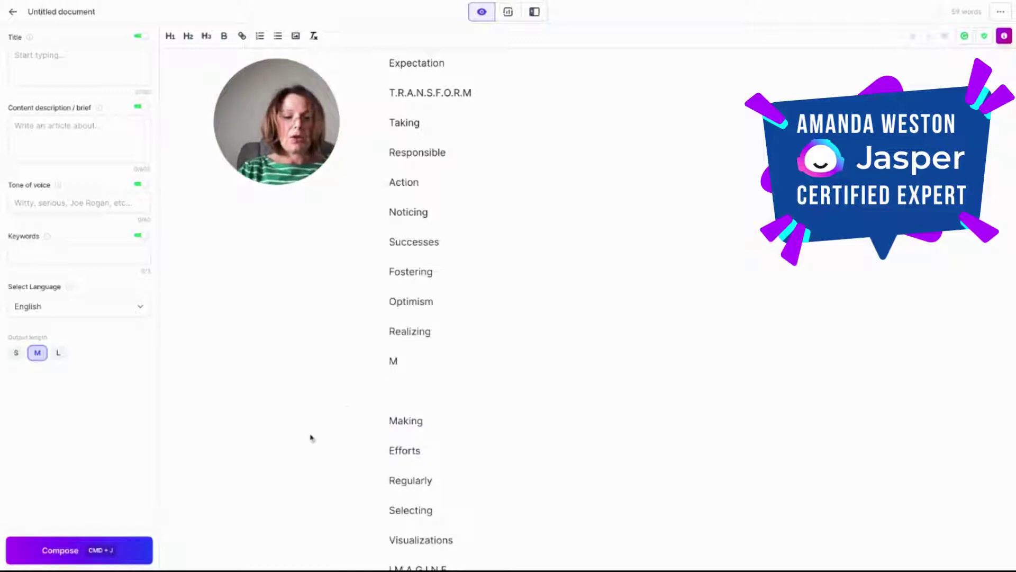
{"action": "left_click", "coordinate": [122, 563]}
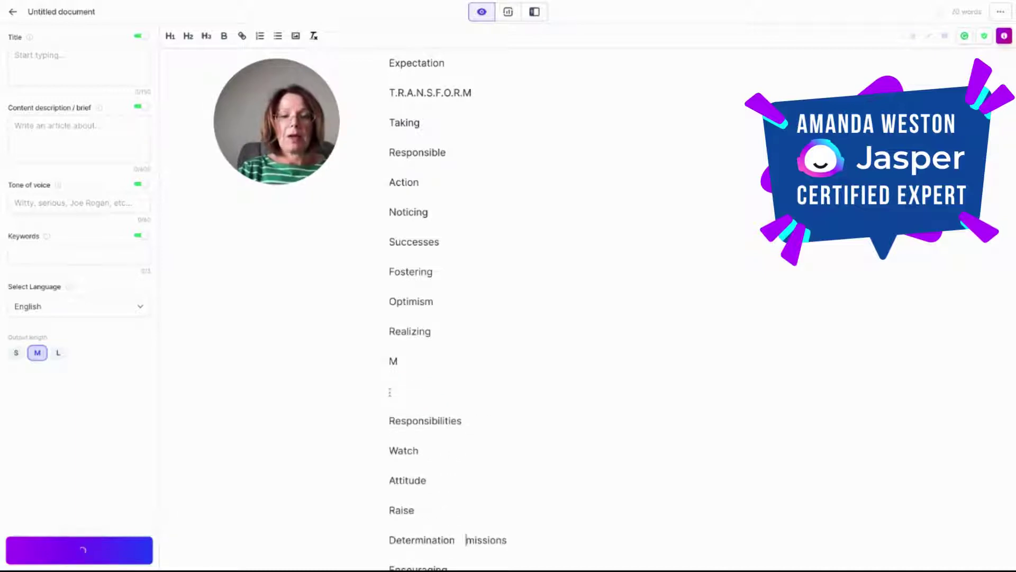
{"action": "type", "text": "iss"}
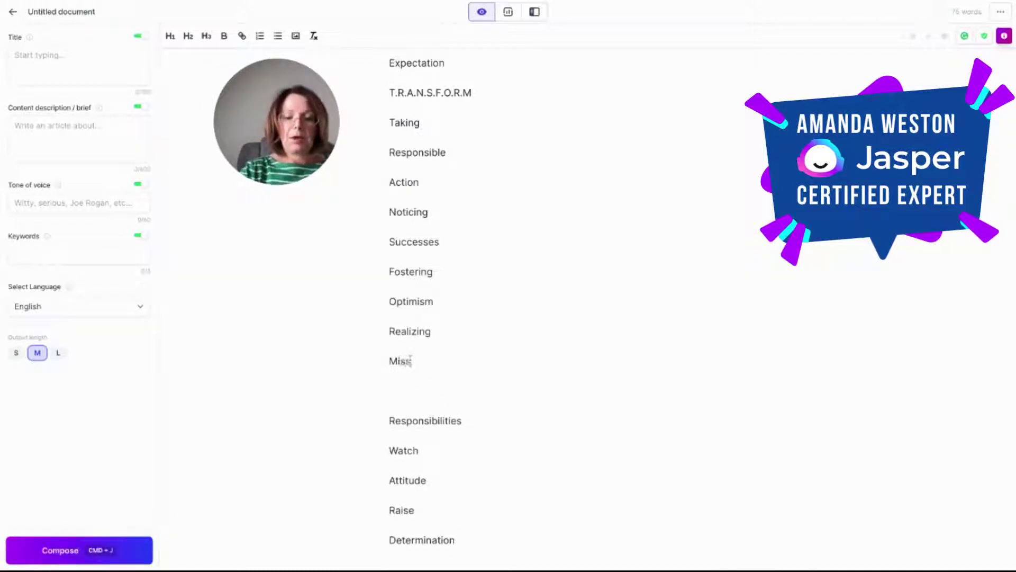
{"action": "type", "text": "ions"}
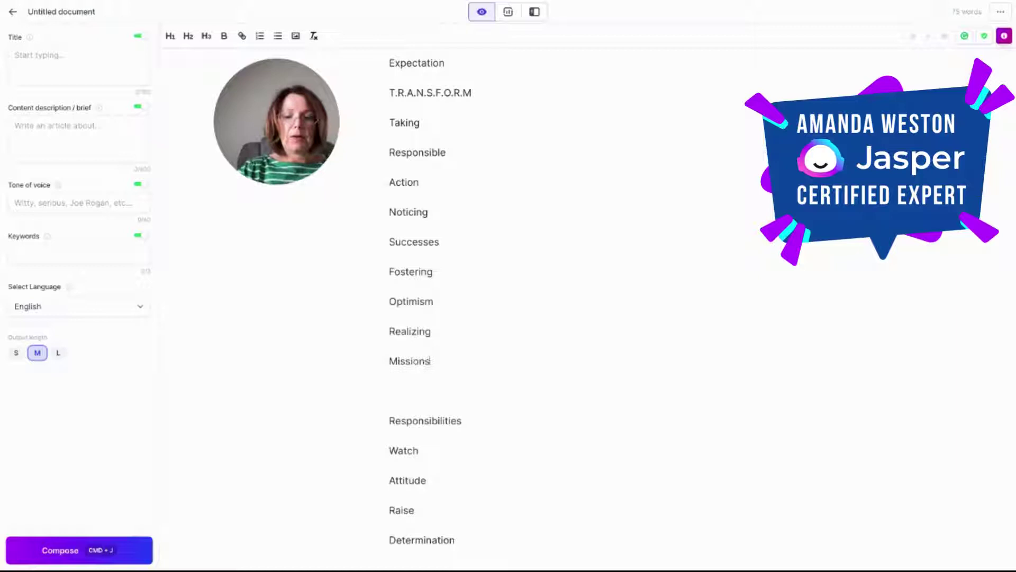
{"action": "mouse_move", "coordinate": [407, 379]}
{"action": "left_mouse_down"}
{"action": "mouse_move", "coordinate": [408, 421]}
{"action": "mouse_move", "coordinate": [395, 423]}
{"action": "mouse_move", "coordinate": [419, 407]}
{"action": "mouse_move", "coordinate": [407, 377]}
{"action": "left_mouse_up"}
Delete the lines Responsibilities through Determination and the K.E.Y.S. acronym.
{"action": "key", "text": "BackSpace"}
{"action": "key", "text": "BackSpace"}
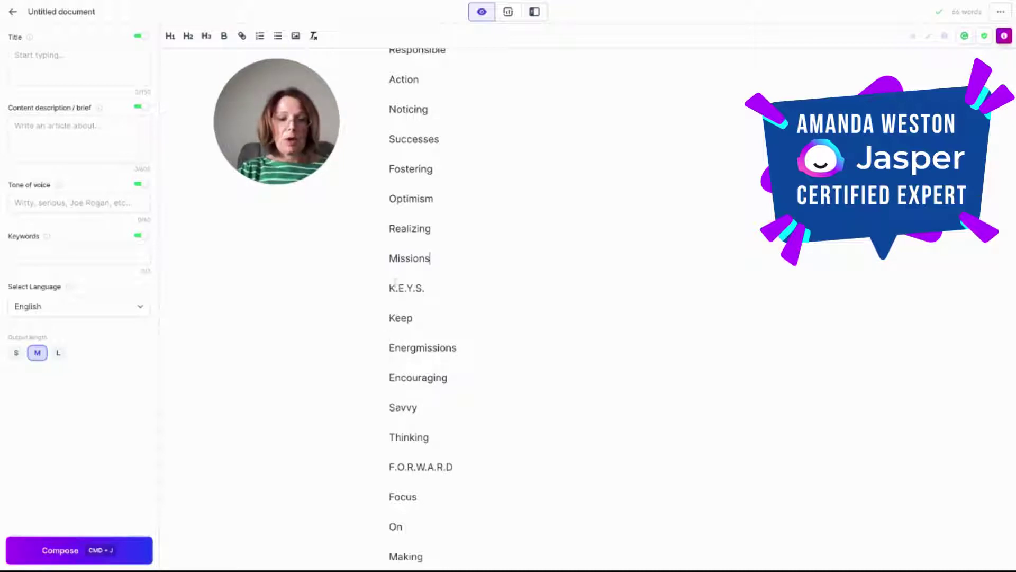
{"action": "left_click", "coordinate": [390, 284]}
{"action": "key", "text": "shift+Down"}
{"action": "key", "text": "shift+Down"}
{"action": "key", "text": "shift+Down"}
{"action": "key", "text": "shift+Down"}
{"action": "key", "text": "shift+Down"}
{"action": "key", "text": "shift+Down"}
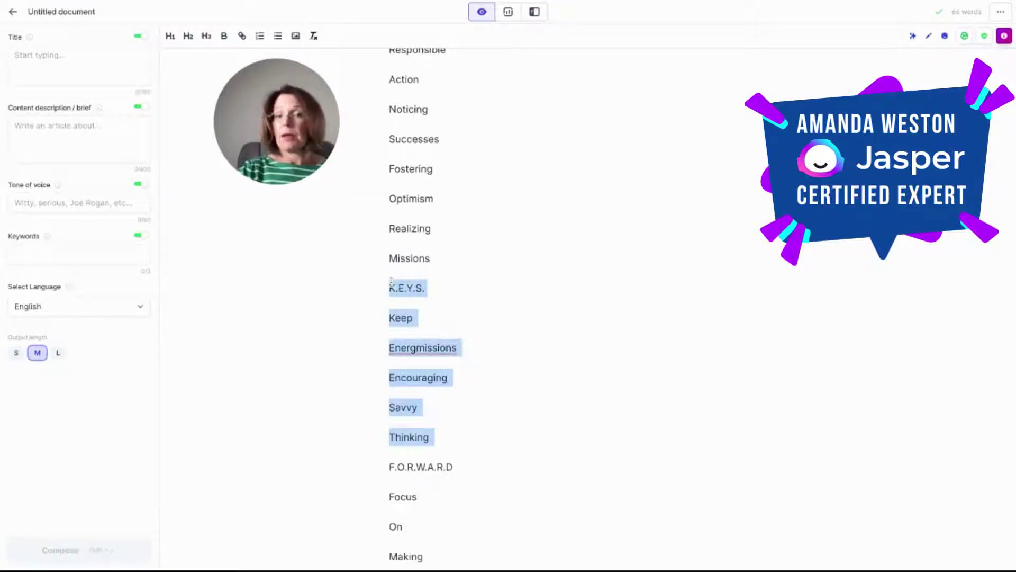
{"action": "key", "text": "BackSpace"}
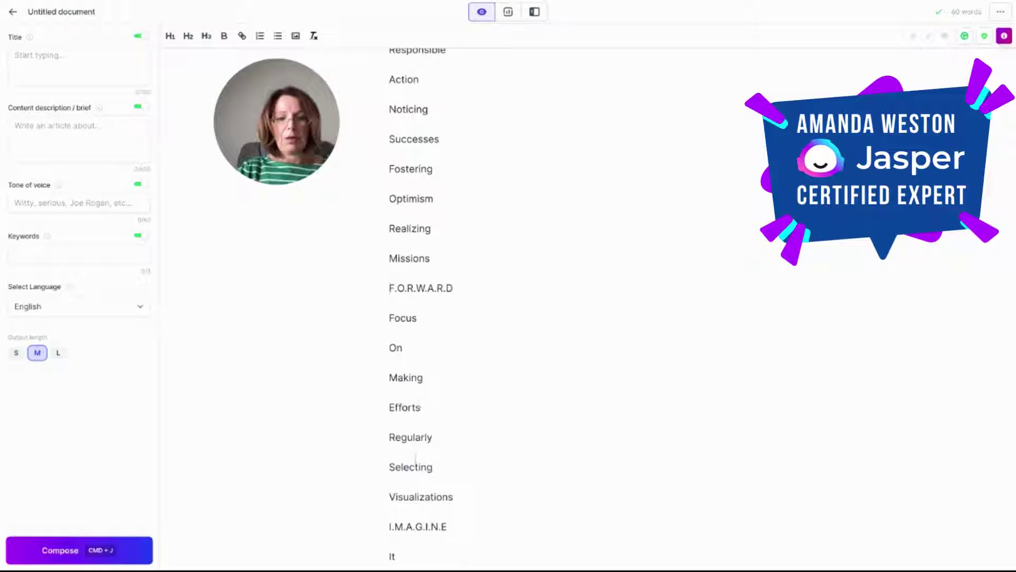
Delete the F.O.R.W.A.R.D acronym and the empty line below Missions.
{"action": "left_click", "coordinate": [390, 286]}
{"action": "key", "text": "shift+Down"}
{"action": "key", "text": "shift+Down"}
{"action": "key", "text": "shift+Down"}
{"action": "key", "text": "shift+Down"}
{"action": "key", "text": "shift+Down"}
{"action": "key", "text": "shift+Down"}
{"action": "key", "text": "shift+Down"}
{"action": "key", "text": "shift+Down"}
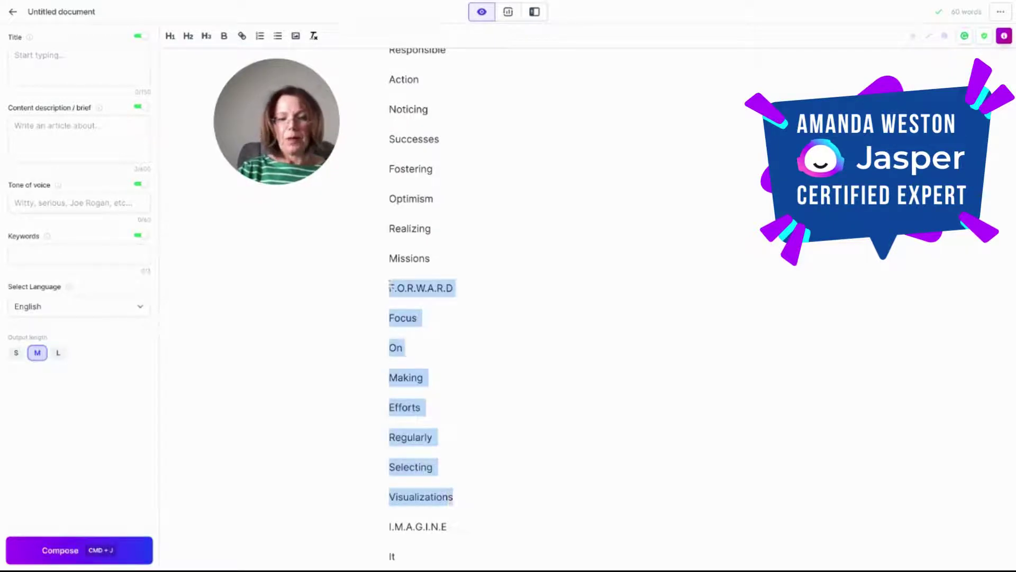
{"action": "key", "text": "BackSpace"}
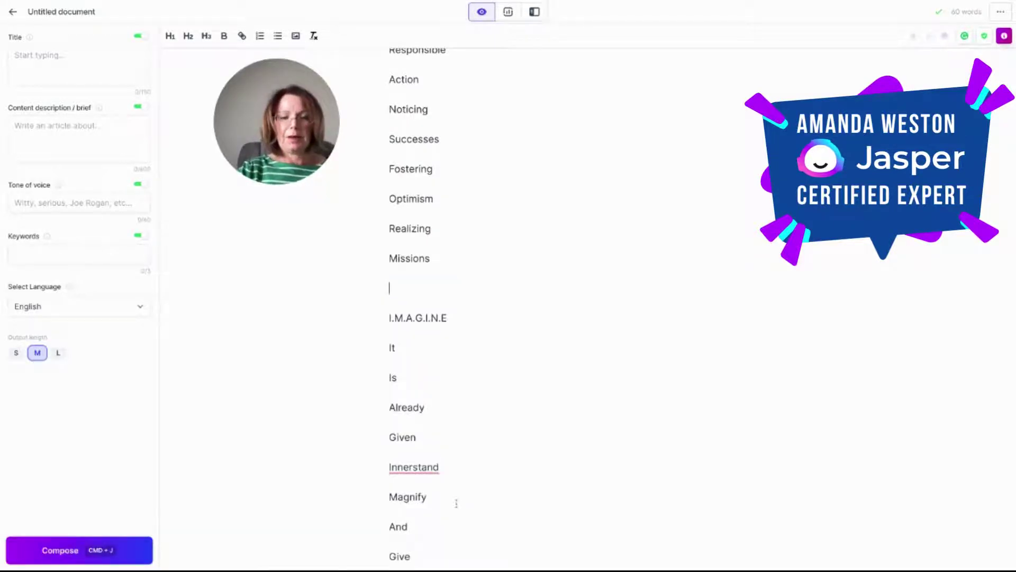
{"action": "key", "text": "BackSpace"}
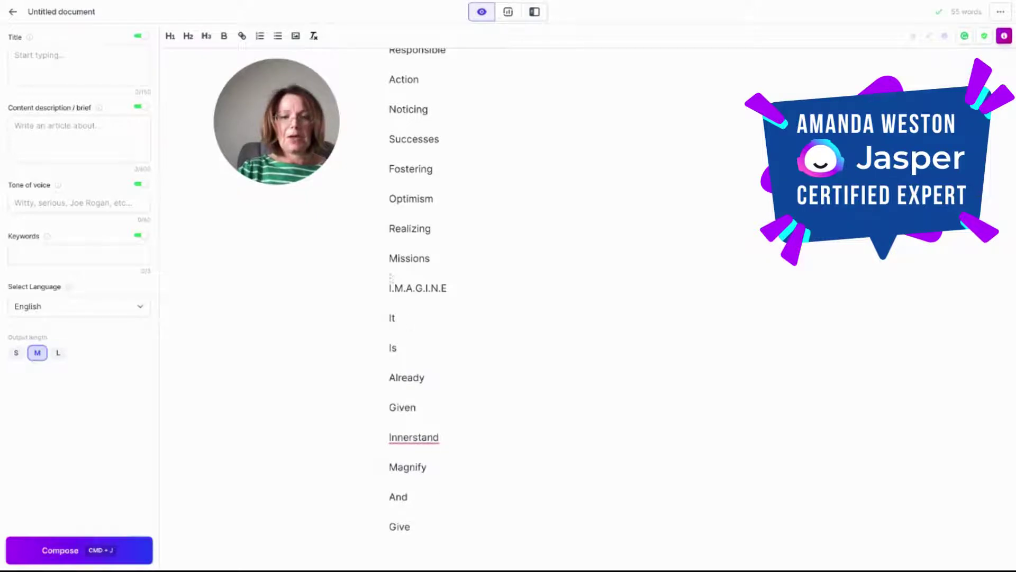
Delete the I.M.A.G.I.N.E acronym and the stray text 'aIMAGINEe It'.
{"action": "left_click", "coordinate": [391, 276]}
{"action": "key", "text": "shift+Down"}
{"action": "key", "text": "shift+Down"}
{"action": "key", "text": "shift+Down"}
{"action": "key", "text": "shift+Down"}
{"action": "key", "text": "shift+Down"}
{"action": "key", "text": "shift+Down"}
{"action": "key", "text": "shift+Down"}
{"action": "key", "text": "shift+Down"}
{"action": "key", "text": "shift+Down"}
{"action": "key", "text": "BackSpace"}
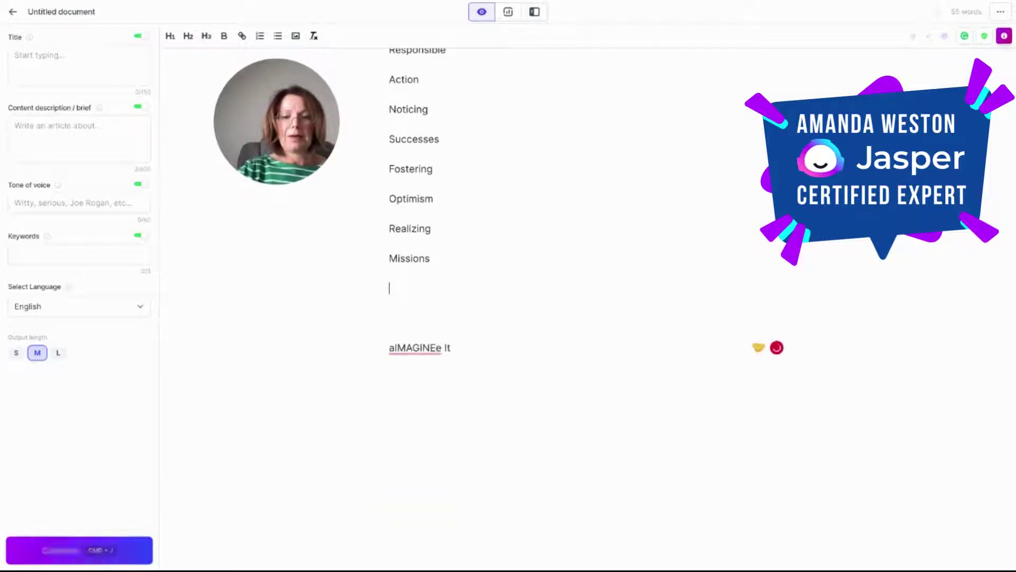
{"action": "left_click_drag", "start_coordinate": [451, 347], "coordinate": [390, 318]}
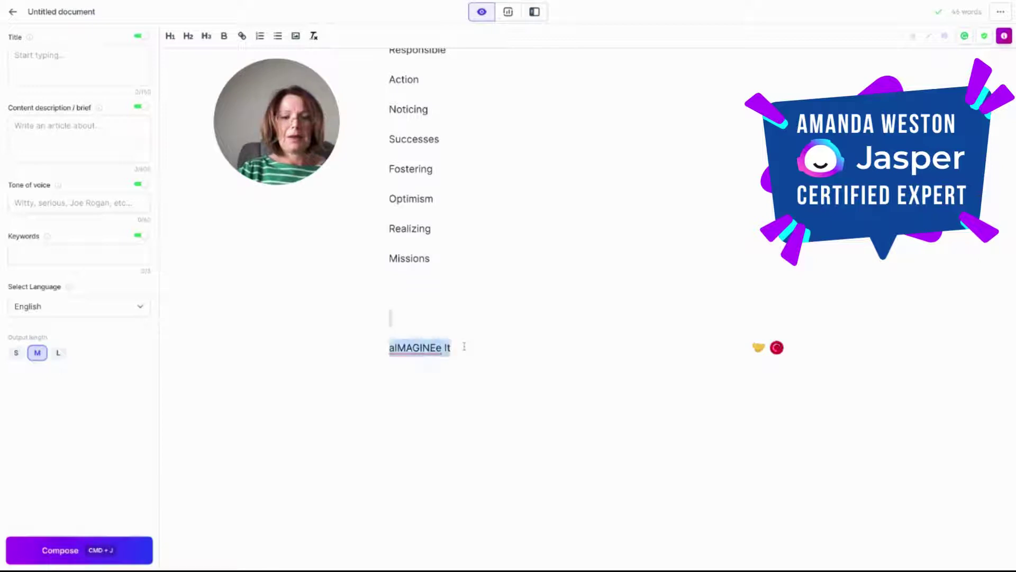
{"action": "key", "text": "BackSpace"}
{"action": "key", "text": "BackSpace"}
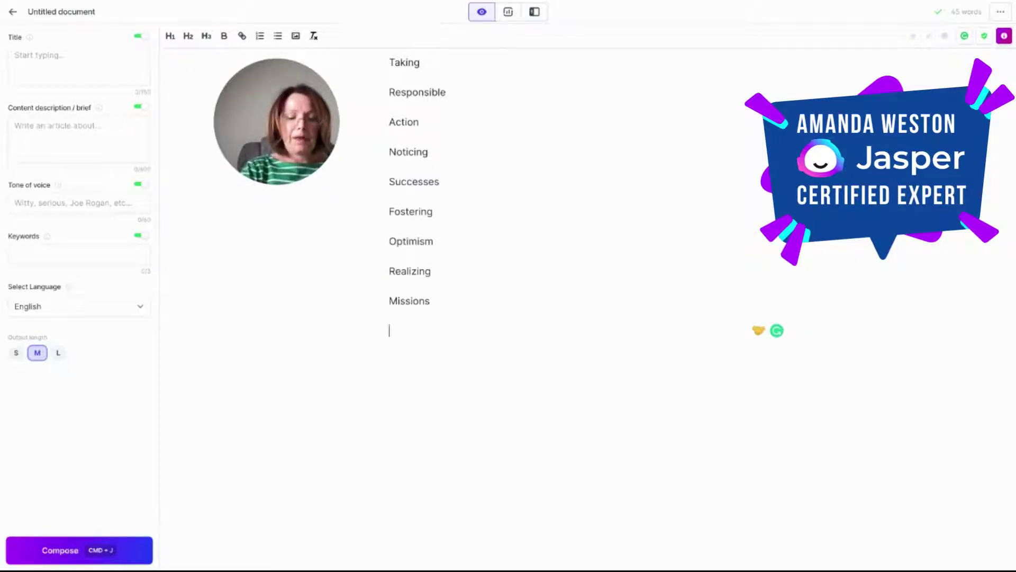
Type the acronym F.O.L.L.O.W. and have Jasper write its words.
{"action": "type", "text": "F.O.L.L.L"}
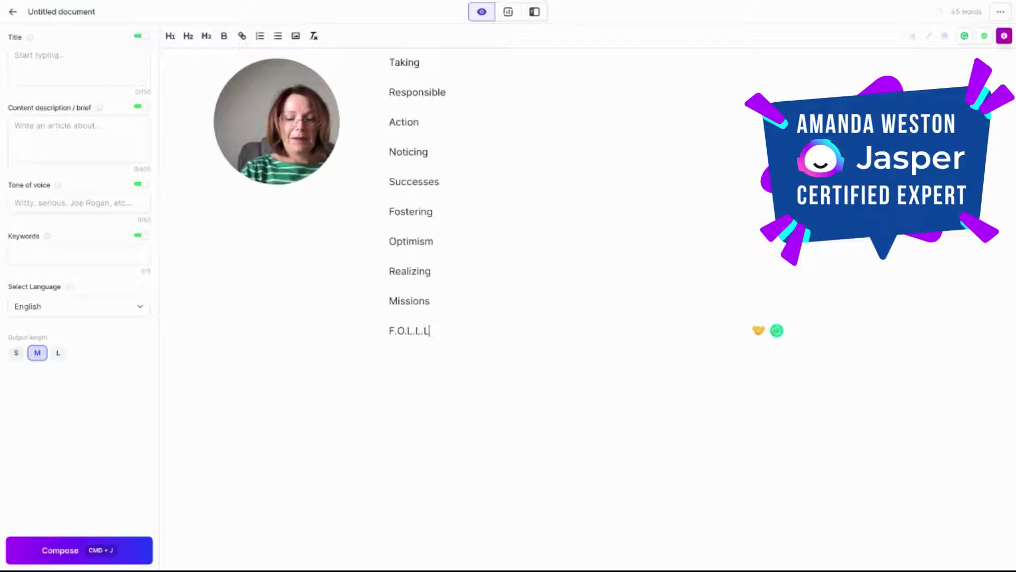
{"action": "key", "text": "BackSpace"}
{"action": "type", "text": "O."}
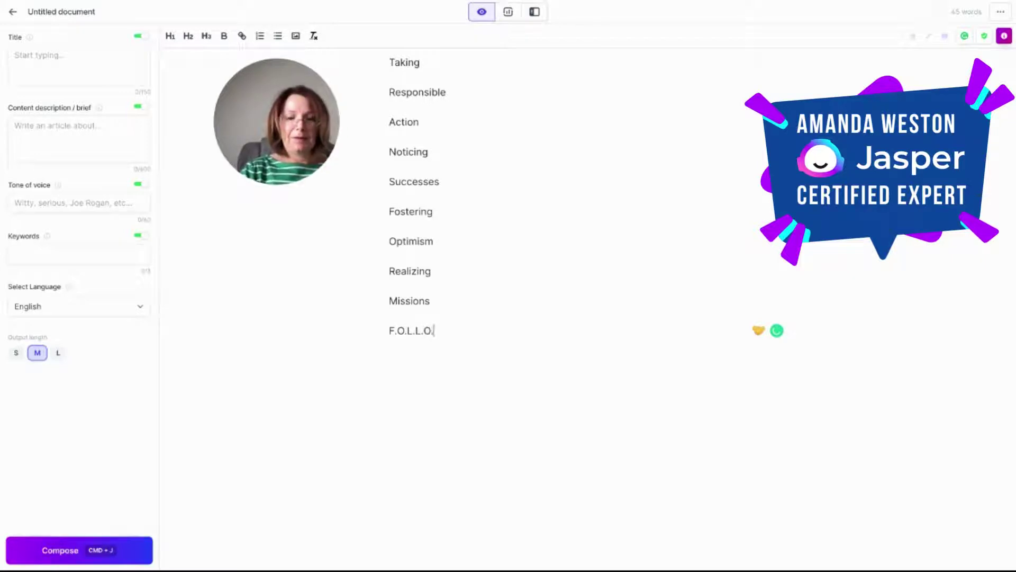
{"action": "type", "text": "W."}
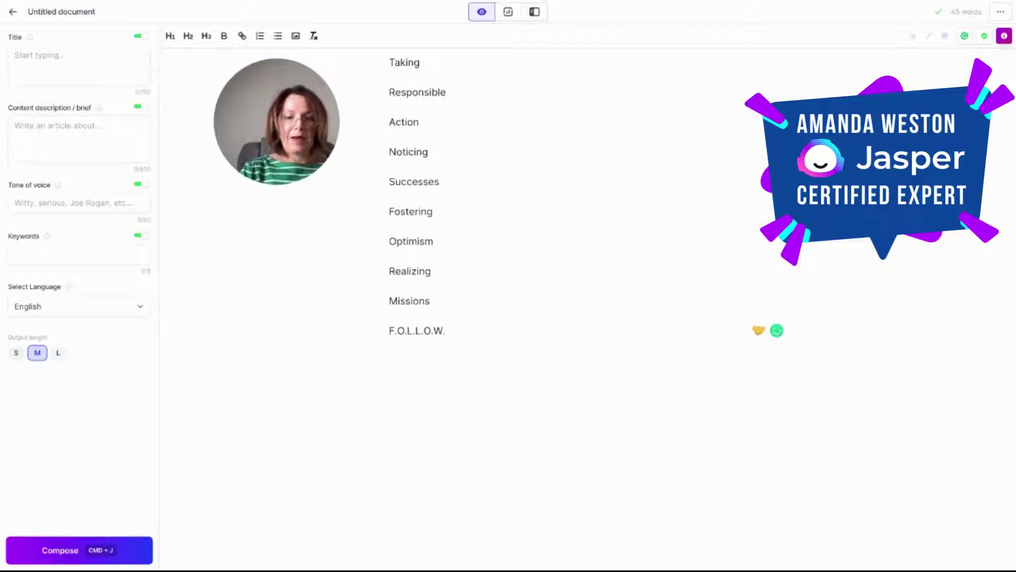
{"action": "left_click", "coordinate": [129, 550]}
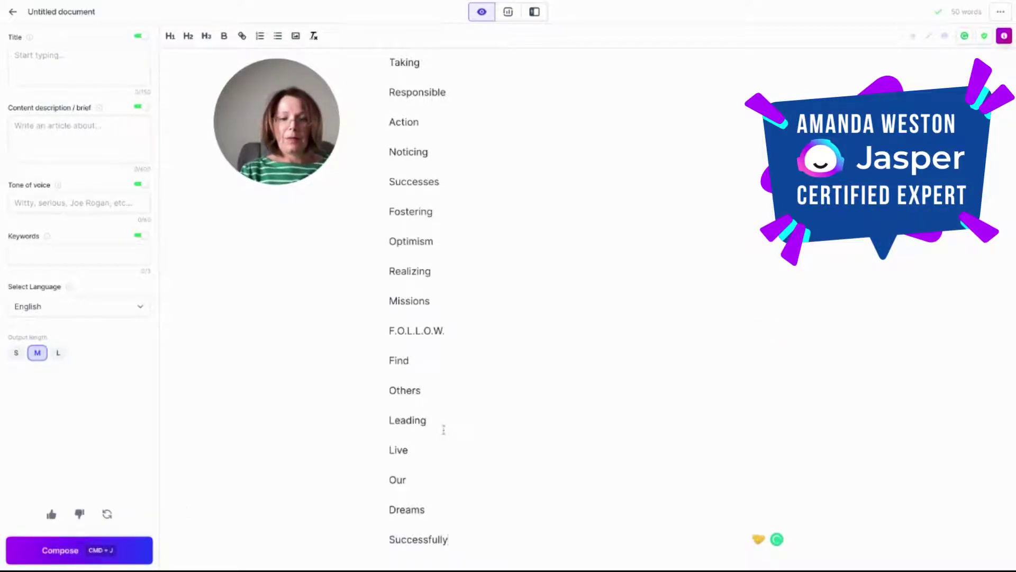
Remove the lines Our, Dreams and Successfully, regenerate after Live, and close the gap above On.
{"action": "scroll", "coordinate": [443, 429], "scroll_direction": "down", "scroll_amount": 1}
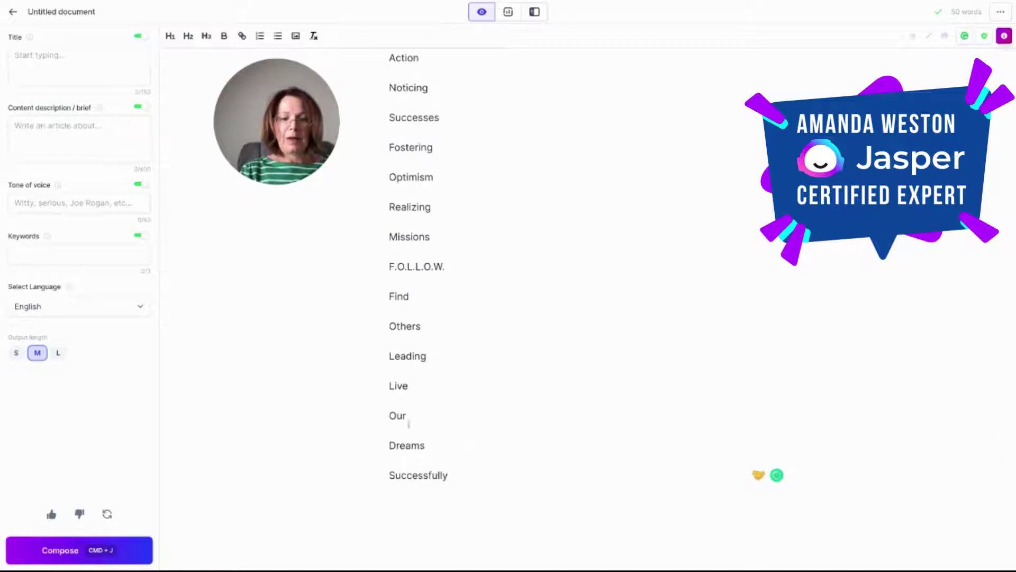
{"action": "left_click", "coordinate": [390, 415], "text": "shift"}
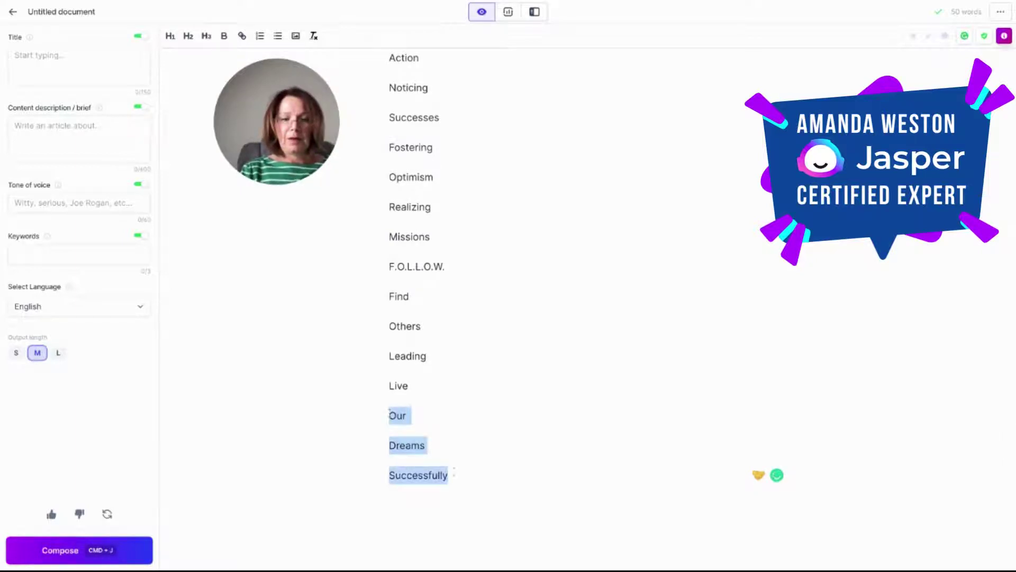
{"action": "key", "text": "BackSpace"}
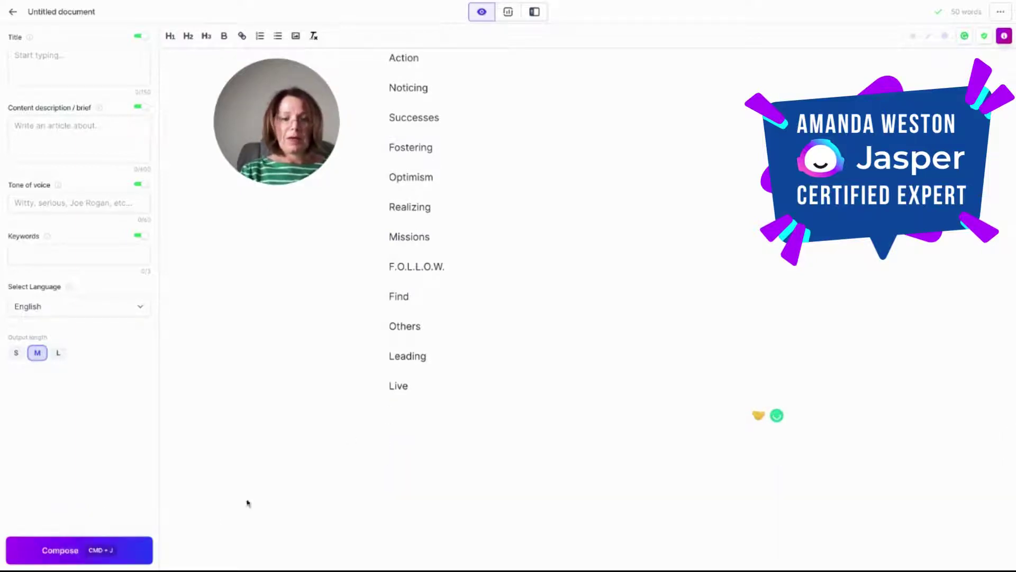
{"action": "left_click", "coordinate": [141, 549]}
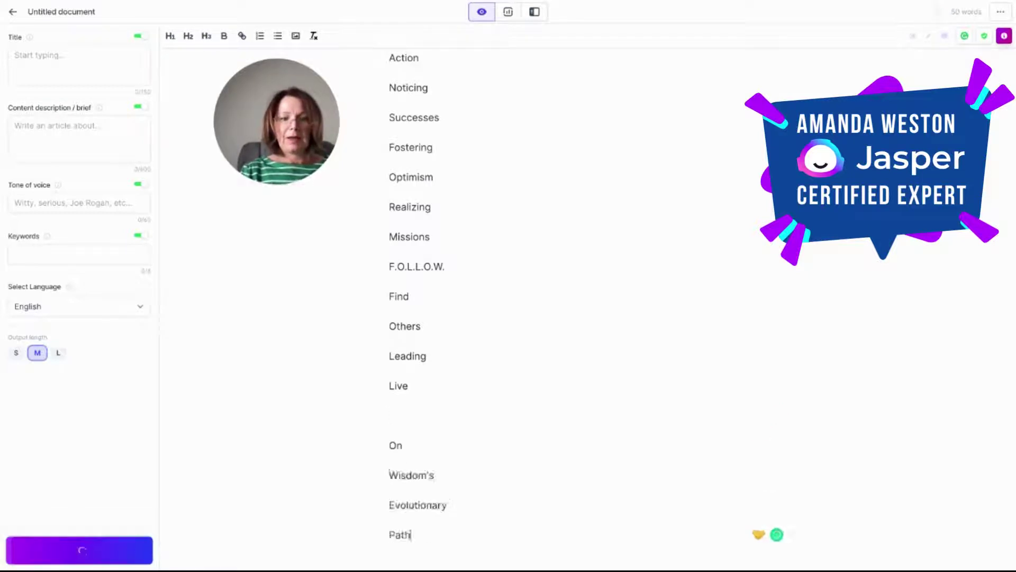
{"action": "left_click", "coordinate": [396, 428]}
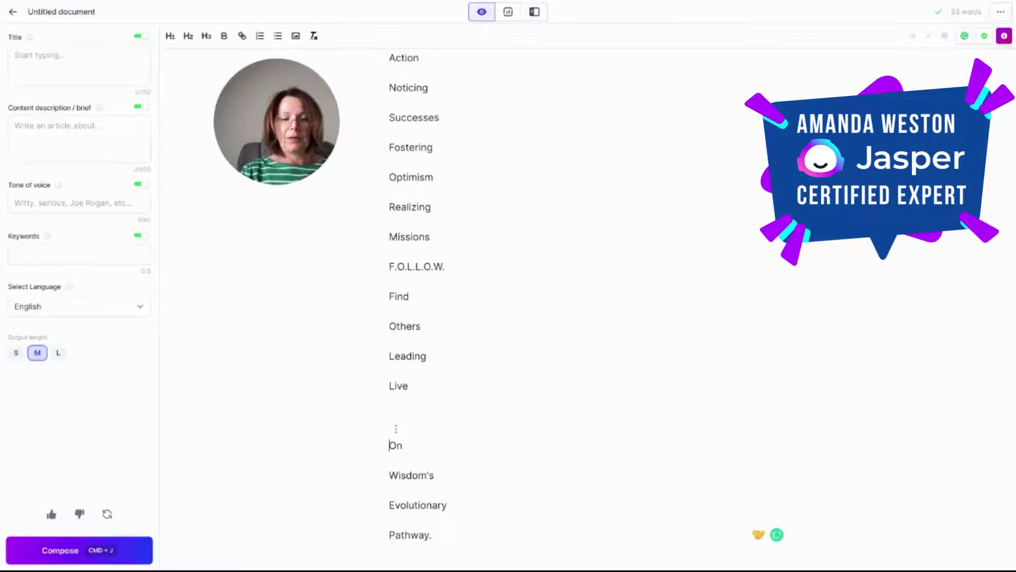
{"action": "key", "text": "BackSpace"}
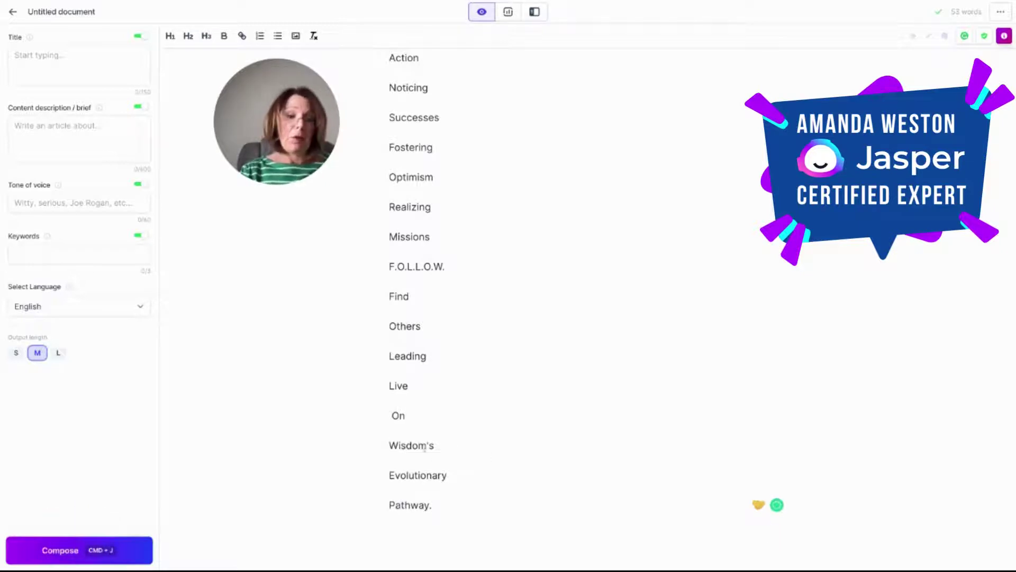
Delete the generated words after Wisdom through Pathway and start a new line below Wisdom.
{"action": "left_click", "coordinate": [427, 445]}
{"action": "key", "text": "ctrl+shift+End"}
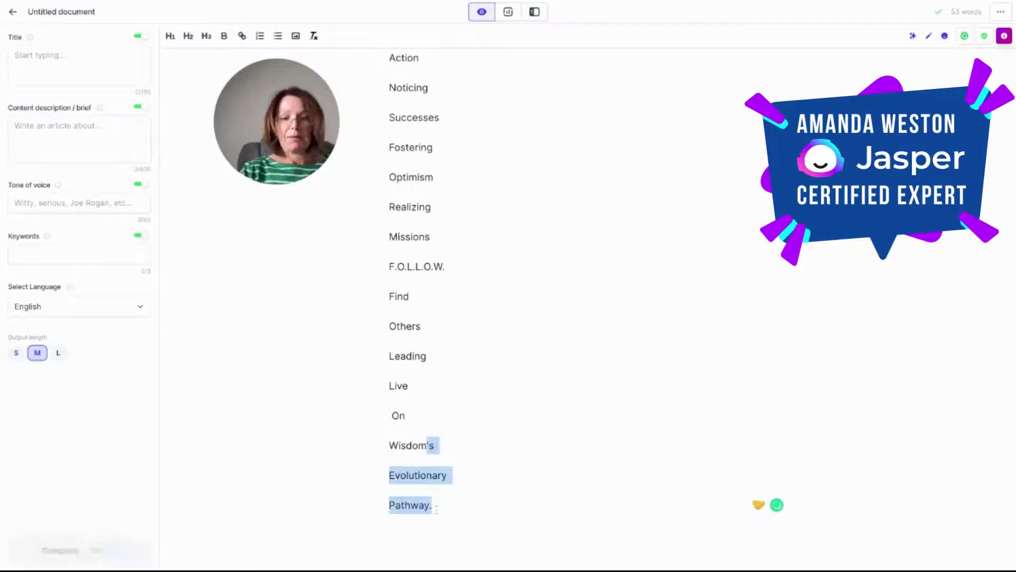
{"action": "key", "text": "BackSpace"}
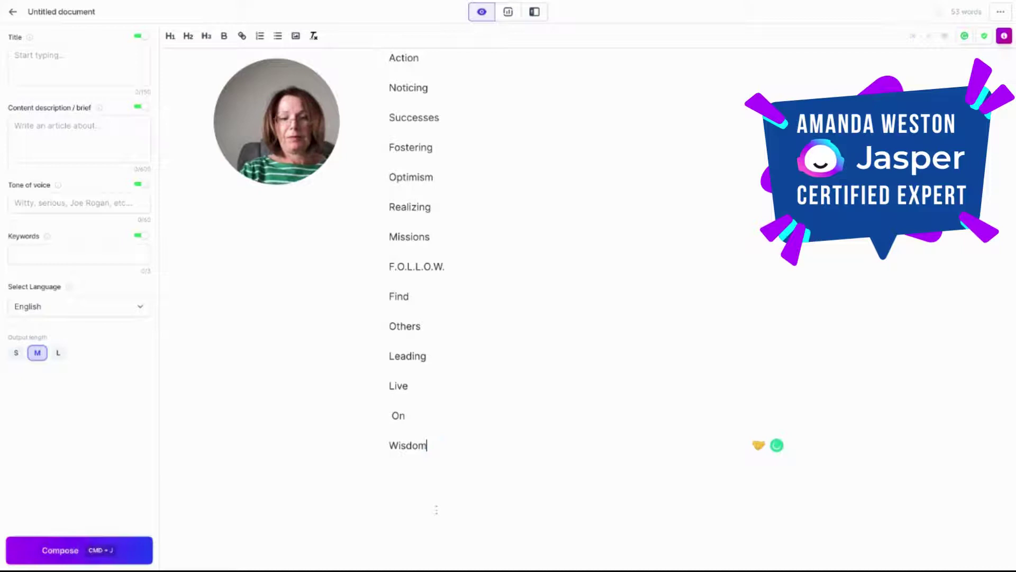
{"action": "left_click", "coordinate": [392, 415]}
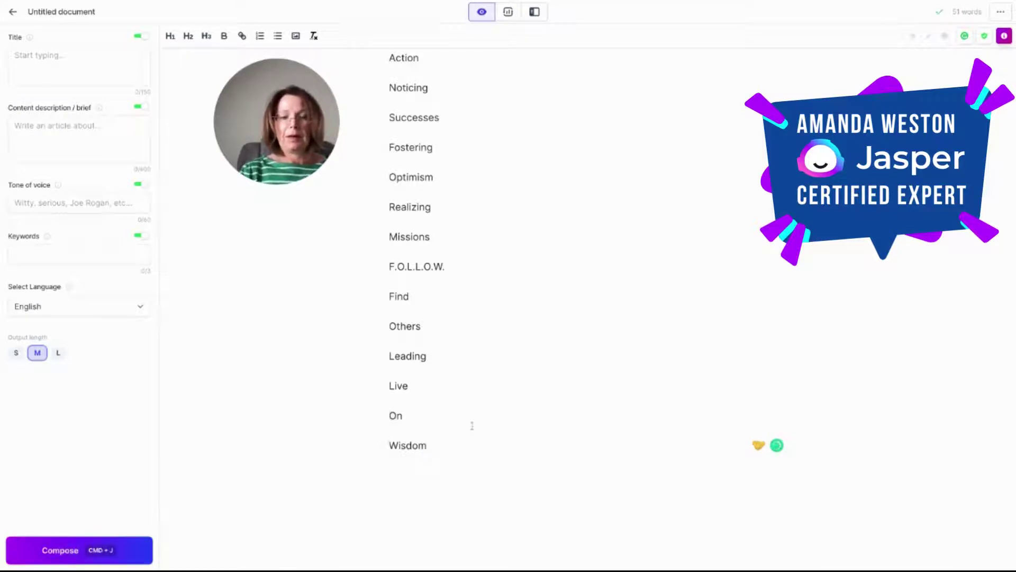
{"action": "left_click", "coordinate": [442, 447]}
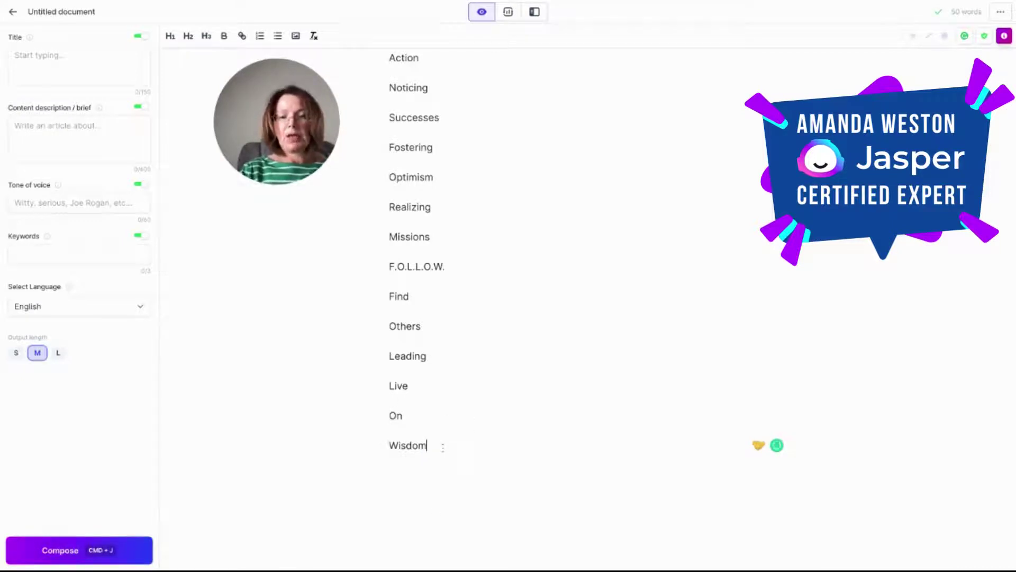
{"action": "key", "text": "Return"}
Generate text after Wisdom, then delete the resulting 's Edge. lines.
{"action": "left_click", "coordinate": [133, 547]}
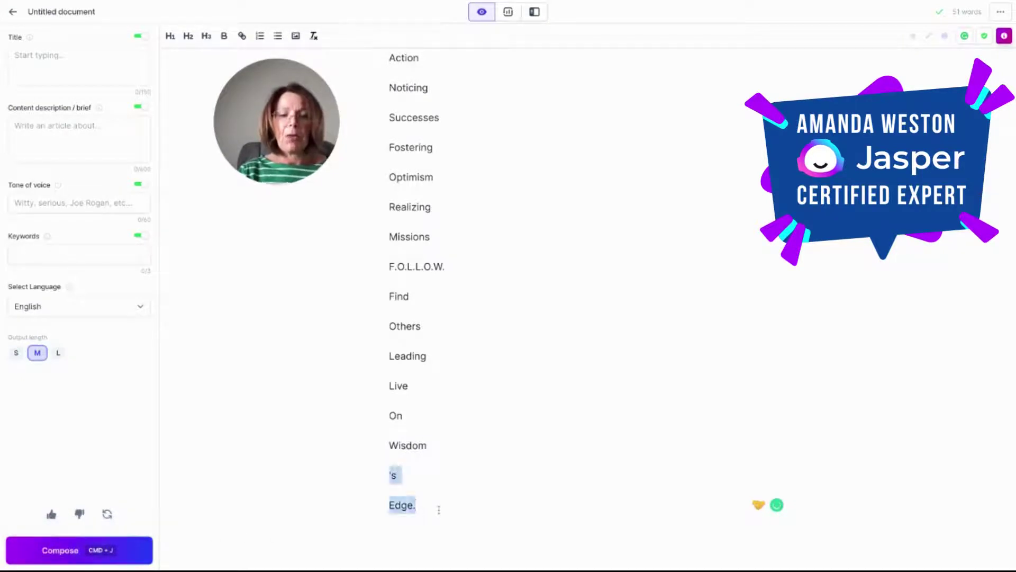
{"action": "key", "text": "BackSpace"}
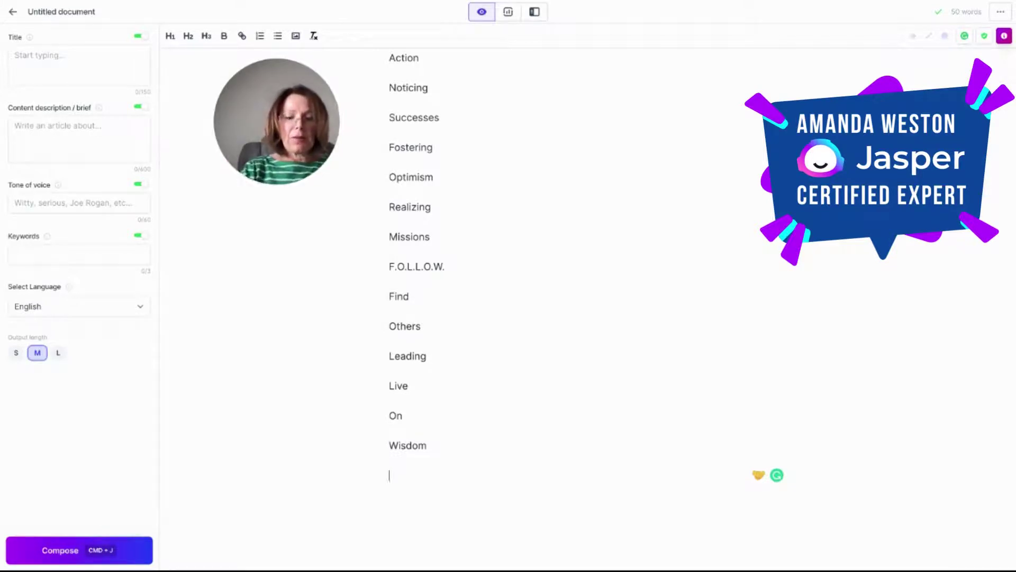
Type Pilates, Is, Lengthenng and And on separate lines below Wisdom.
{"action": "type", "text": "Pilates"}
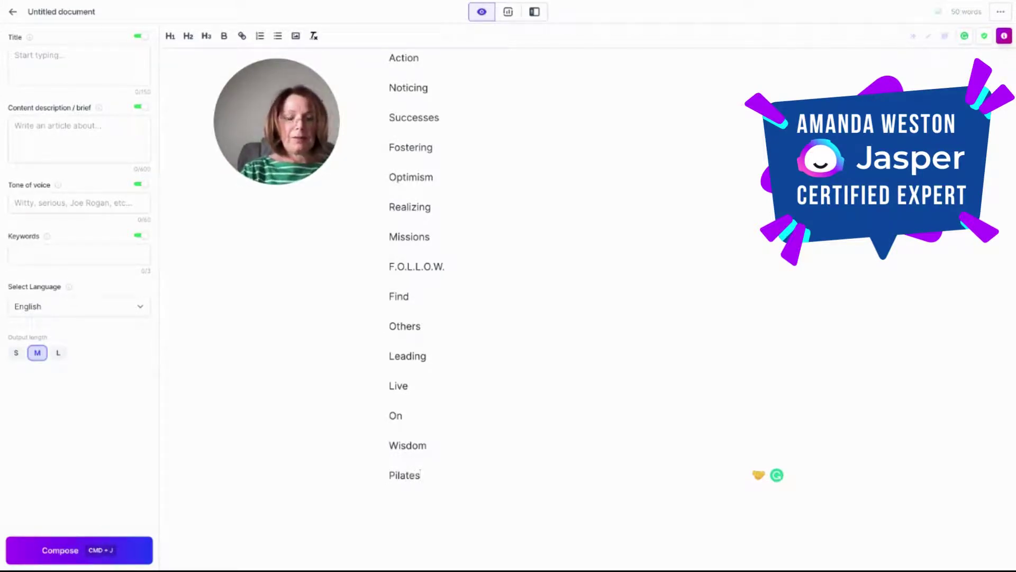
{"action": "key", "text": "Return"}
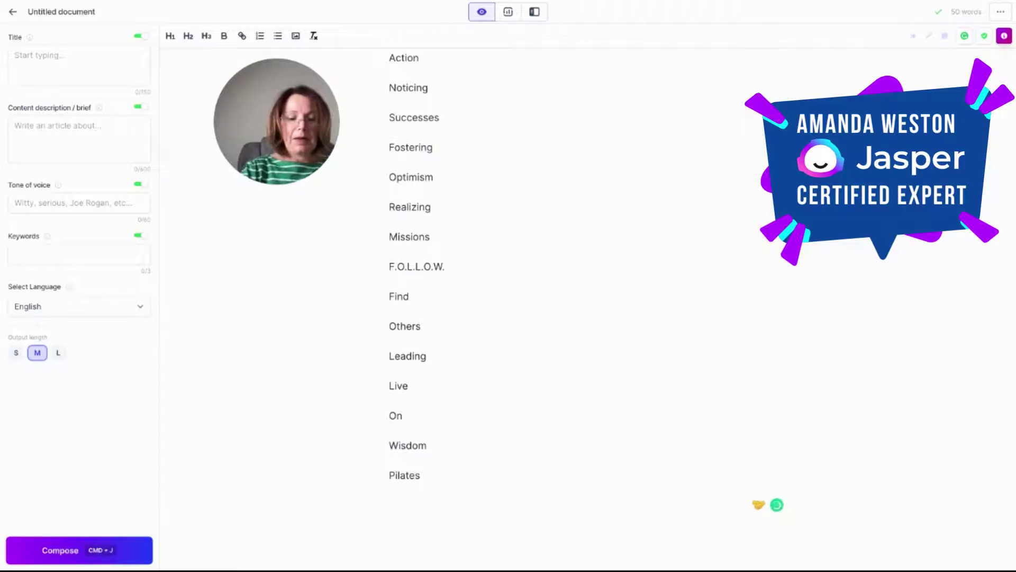
{"action": "type", "text": "Is"}
{"action": "key", "text": "Return"}
{"action": "type", "text": "Len"}
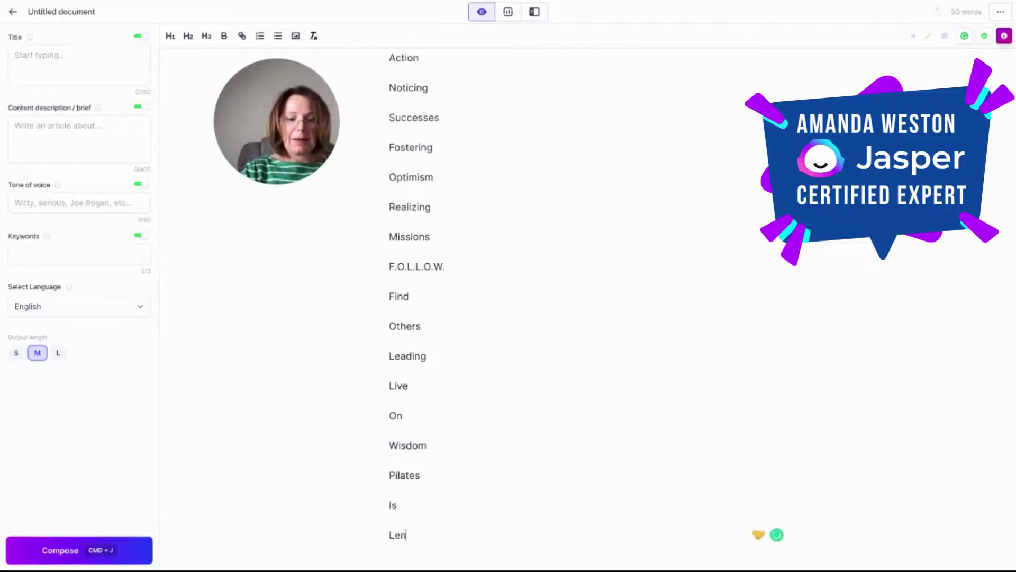
{"action": "type", "text": "gthe"}
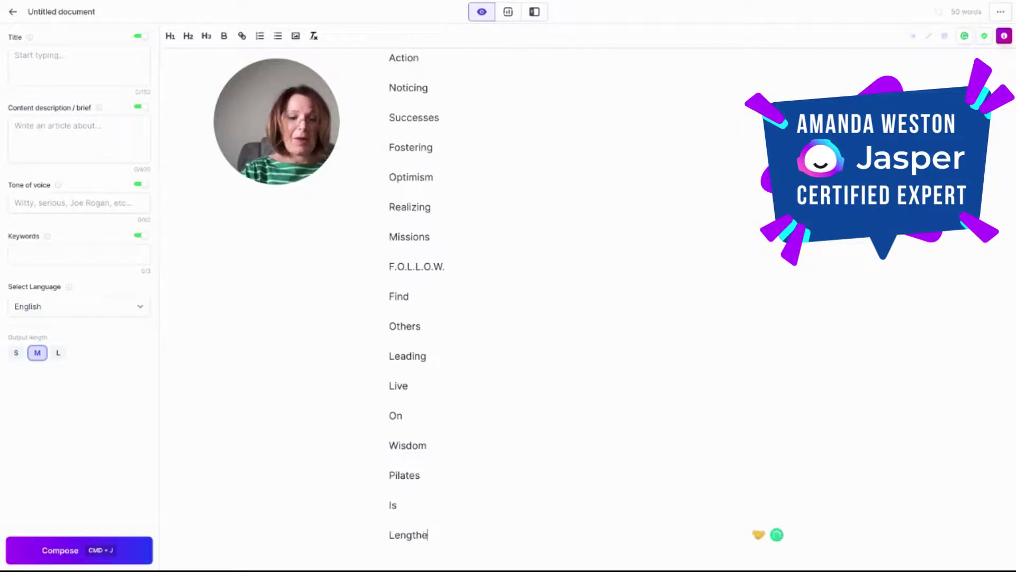
{"action": "type", "text": "nng"}
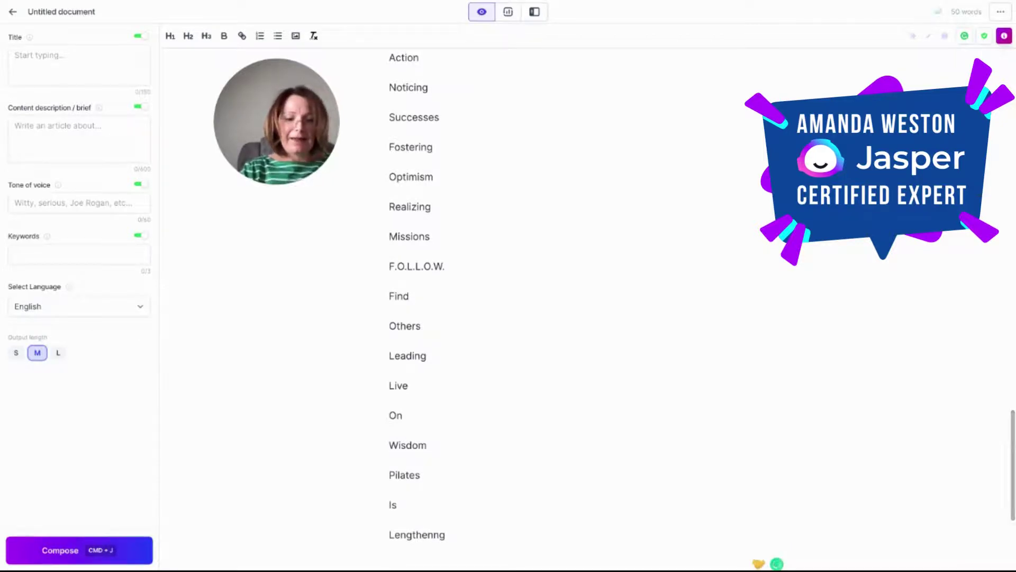
{"action": "key", "text": "Return"}
{"action": "type", "text": "And"}
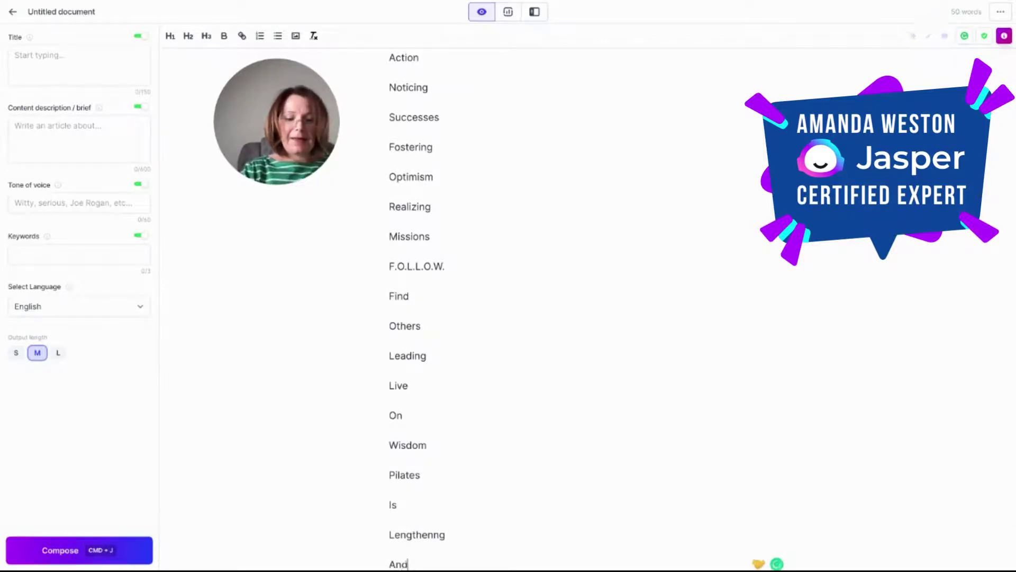
{"action": "type", "text": " Then"}
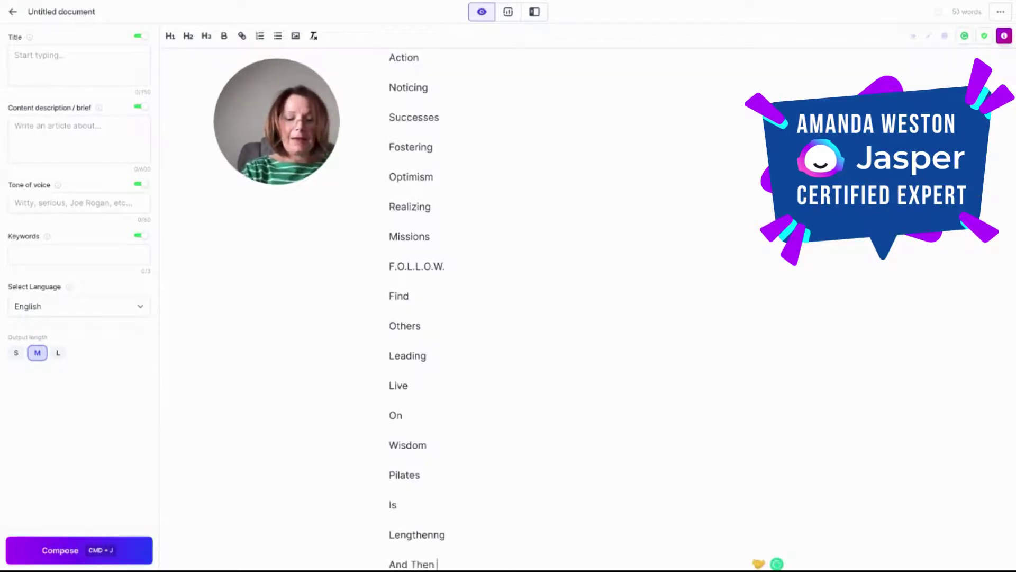
{"action": "key", "text": "BackSpace"}
{"action": "key", "text": "BackSpace"}
{"action": "key", "text": "BackSpace"}
{"action": "key", "text": "BackSpace"}
{"action": "key", "text": "BackSpace"}
{"action": "key", "text": "Return"}
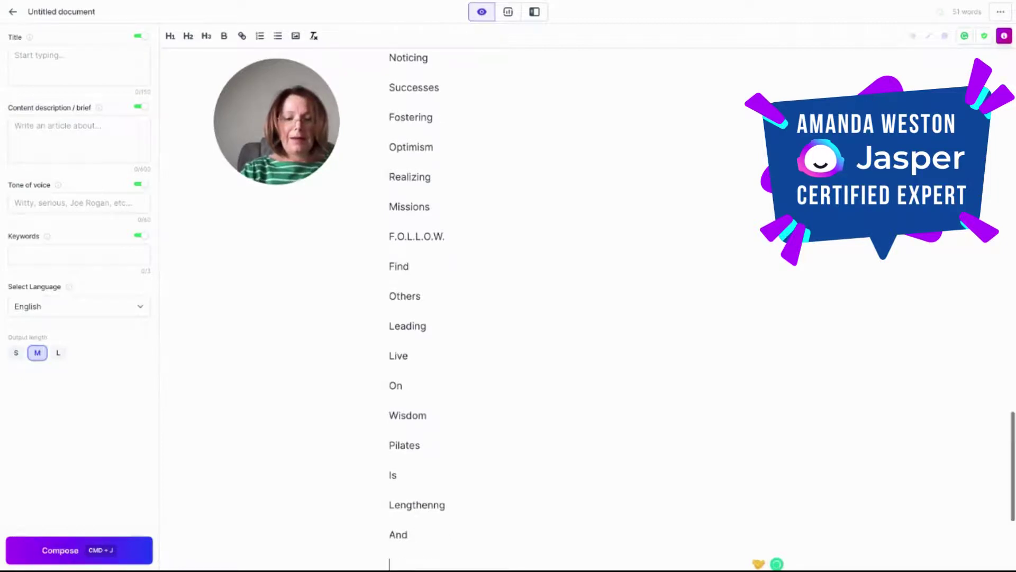
Add the lines Then and Strengthening.
{"action": "type", "text": "Then"}
{"action": "key", "text": "Return"}
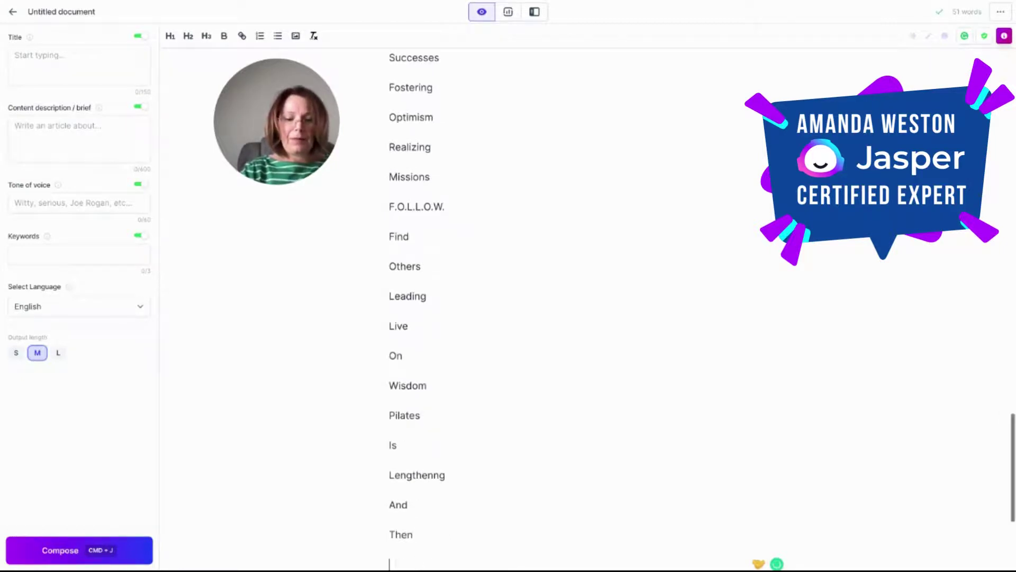
{"action": "type", "text": "Strengthen"}
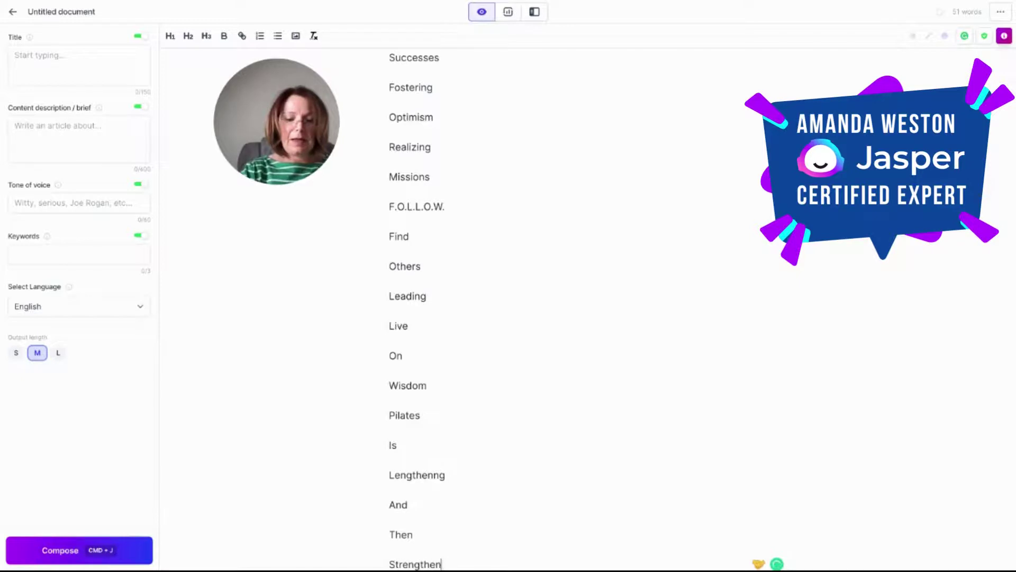
{"action": "type", "text": "ing"}
{"action": "key", "text": "Return"}
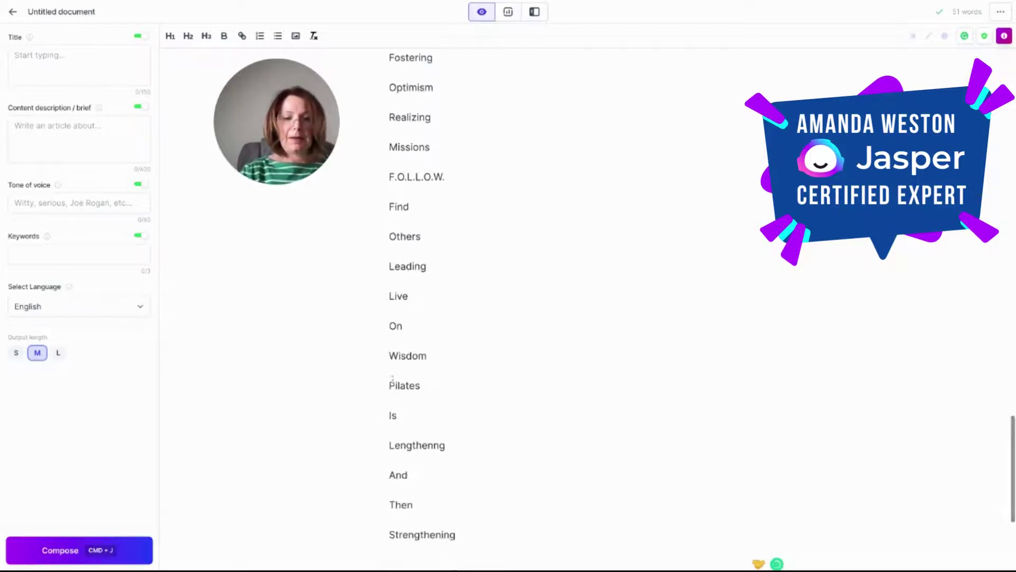
Insert Eventually between Then and Strengthening, correcting the typo, and select the Pilates words.
{"action": "left_click", "coordinate": [422, 479]}
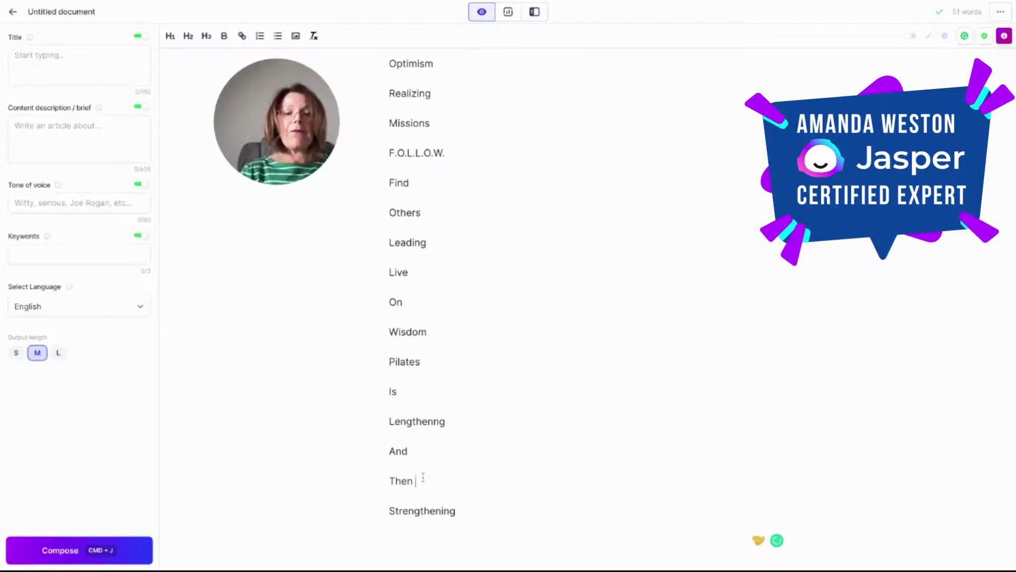
{"action": "key", "text": "Return"}
{"action": "type", "text": "Evenyally"}
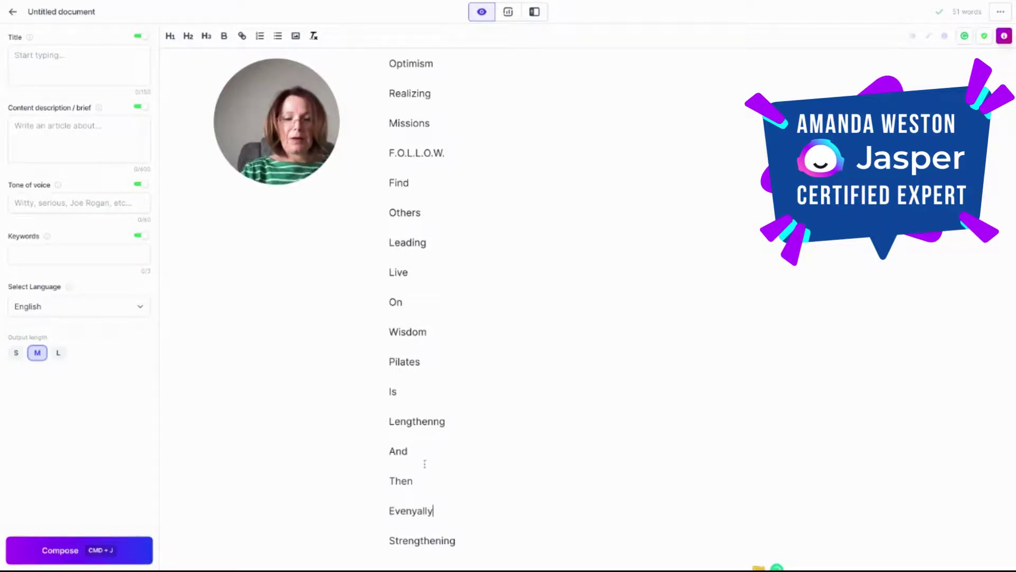
{"action": "key", "text": "BackSpace"}
{"action": "key", "text": "BackSpace"}
{"action": "key", "text": "BackSpace"}
{"action": "key", "text": "BackSpace"}
{"action": "key", "text": "BackSpace"}
{"action": "type", "text": "tually"}
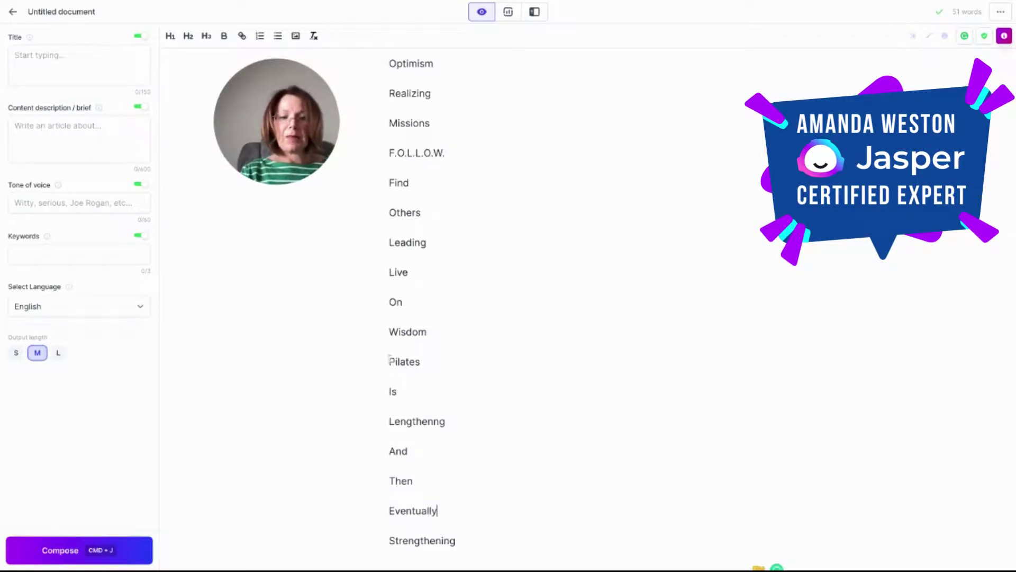
{"action": "left_click_drag", "start_coordinate": [388, 361], "coordinate": [456, 540]}
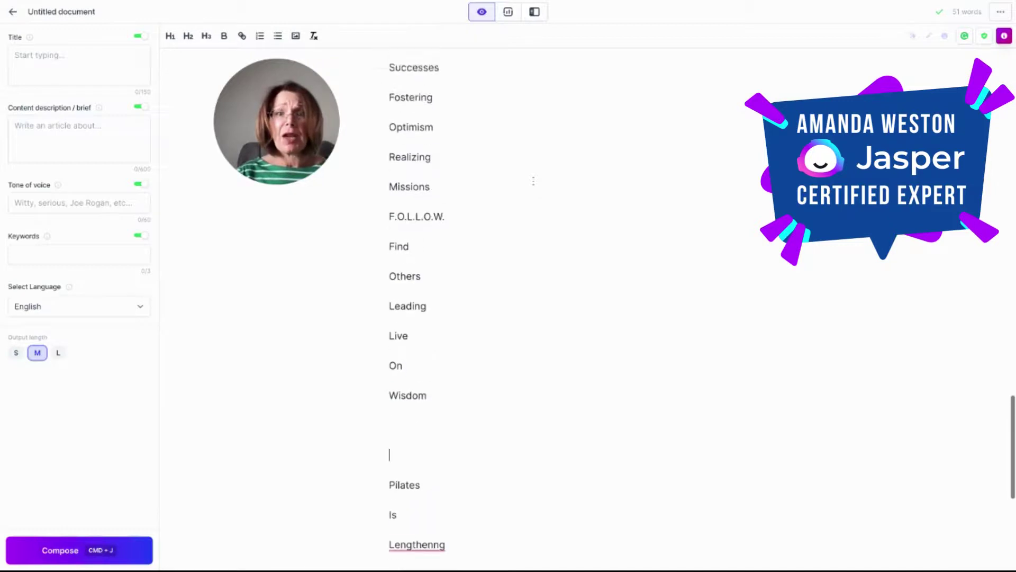
Scroll back up through the acronym document.
{"action": "scroll", "coordinate": [423, 307], "scroll_direction": "up", "scroll_amount": 10}
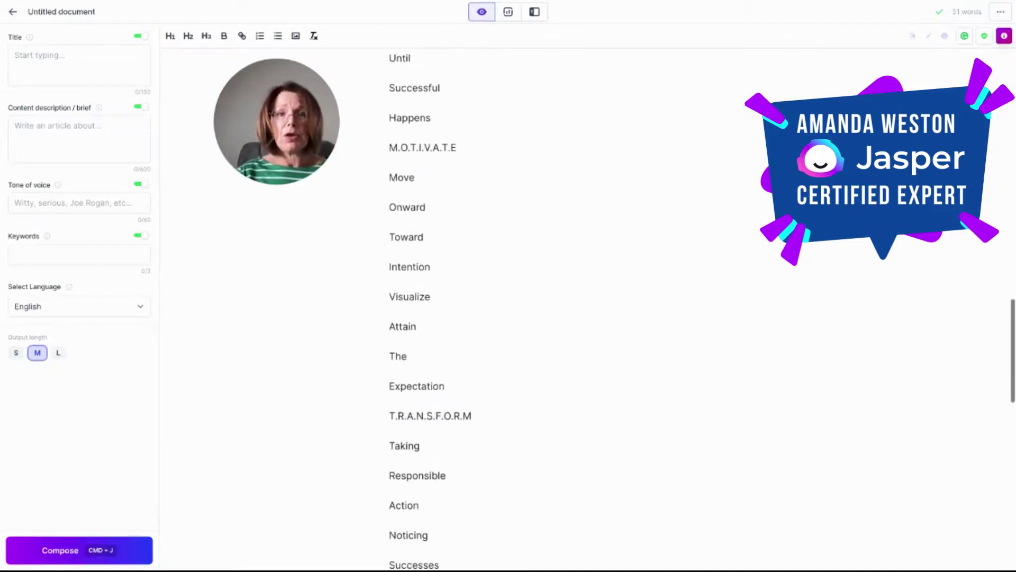
{"action": "scroll", "coordinate": [430, 311], "scroll_direction": "up", "scroll_amount": 7}
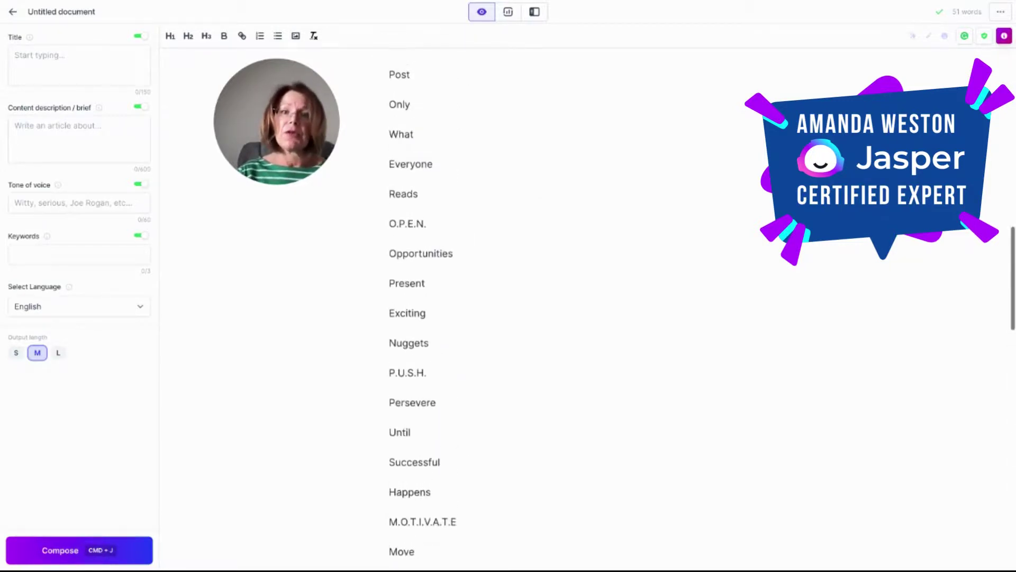
{"action": "scroll", "coordinate": [423, 307], "scroll_direction": "up", "scroll_amount": 15}
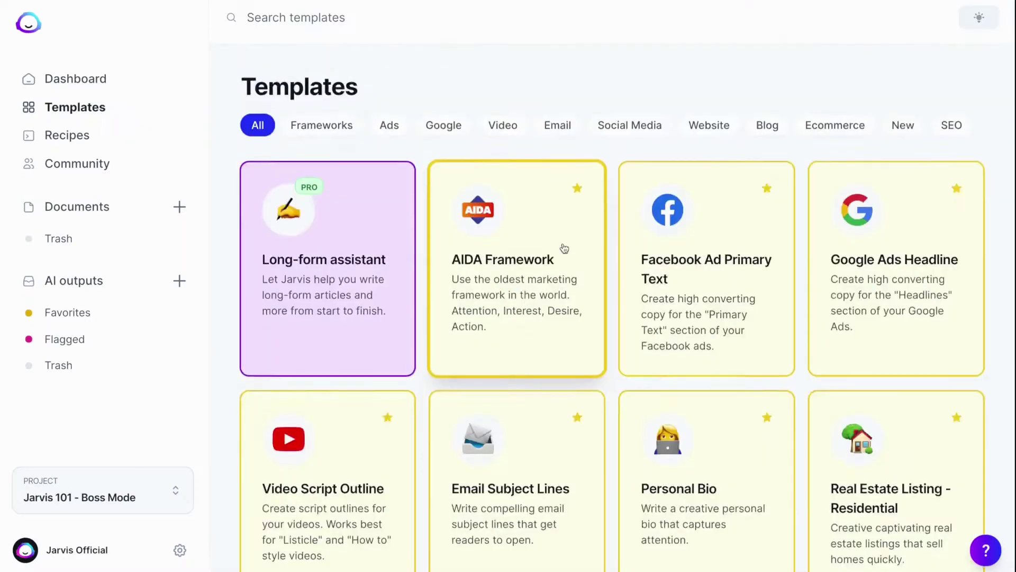
Fill the Product Description template for SpaceX, set the tone of voice, and generate descriptions.
{"action": "scroll", "coordinate": [568, 251], "scroll_direction": "down", "scroll_amount": 6}
{"action": "left_click", "coordinate": [705, 373]}
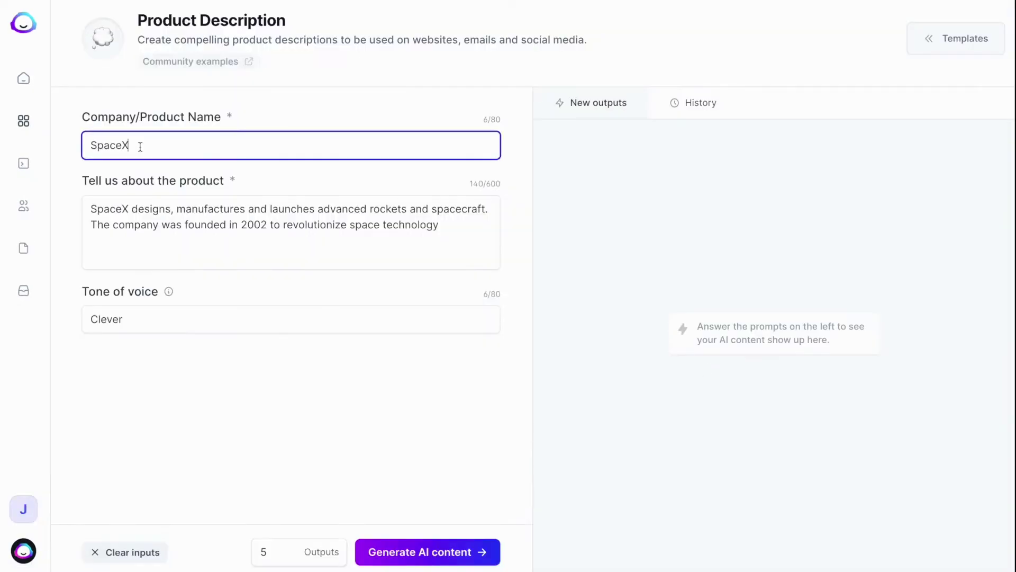
{"action": "left_click_drag", "start_coordinate": [447, 235], "coordinate": [62, 204]}
{"action": "left_click", "coordinate": [122, 319]}
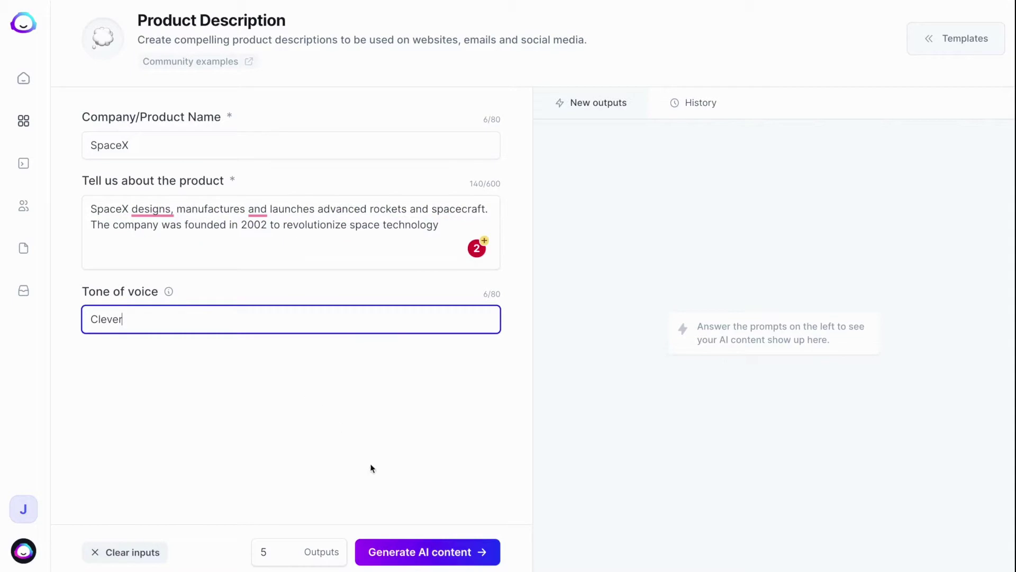
{"action": "left_click", "coordinate": [421, 562]}
{"action": "scroll", "coordinate": [821, 309], "scroll_direction": "down", "scroll_amount": 7}
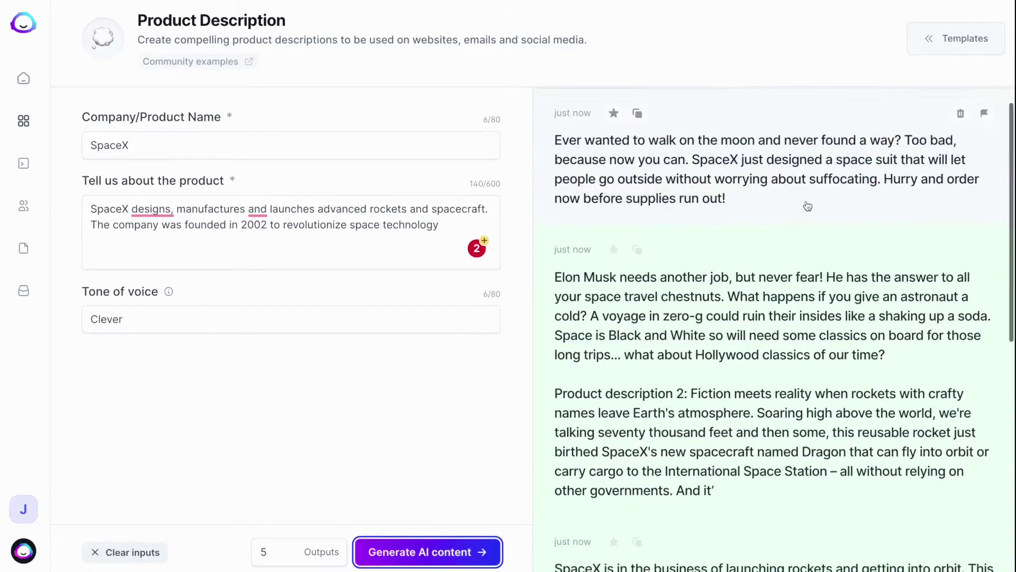
{"action": "scroll", "coordinate": [821, 309], "scroll_direction": "down", "scroll_amount": 3}
{"action": "scroll", "coordinate": [831, 344], "scroll_direction": "up", "scroll_amount": 10}
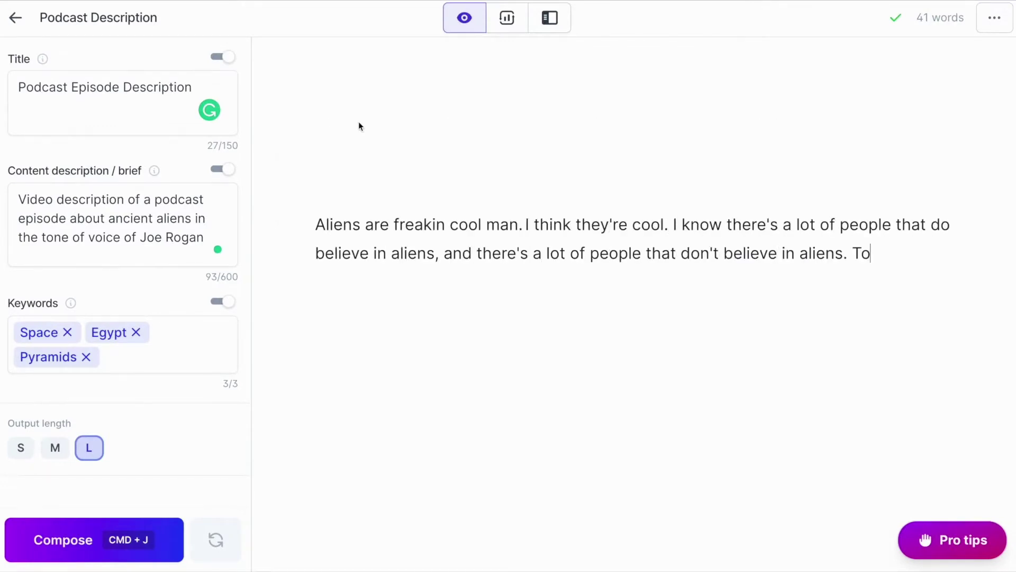
Delete 'freakin', rephrase the believers-in-aliens sentence, and compose a new paragraph with Cmd+J.
{"action": "double_click", "coordinate": [424, 224]}
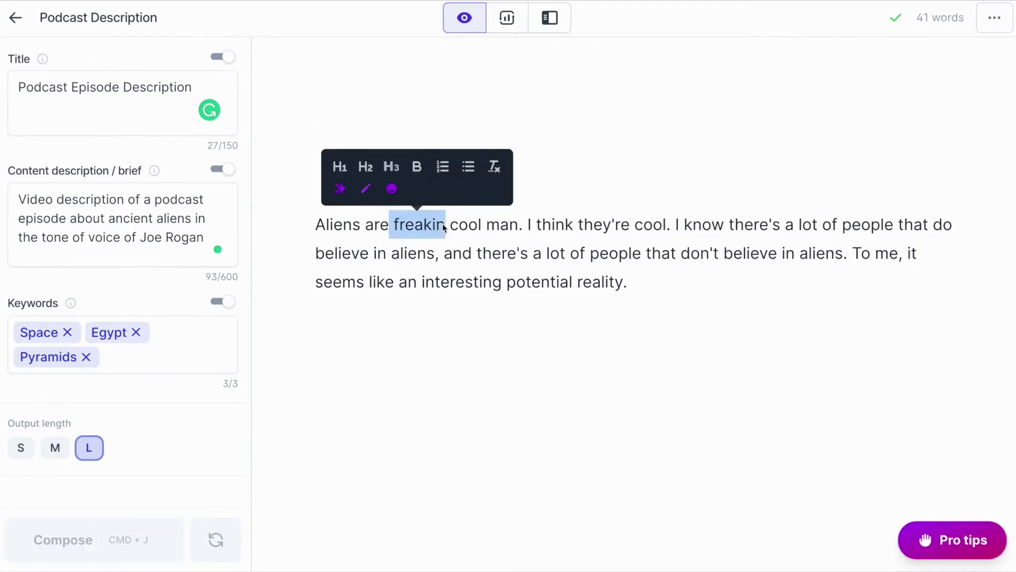
{"action": "key", "text": "BackSpace"}
{"action": "left_click_drag", "start_coordinate": [621, 224], "coordinate": [789, 253]}
{"action": "left_click", "coordinate": [558, 188]}
{"action": "left_click", "coordinate": [327, 349]}
{"action": "key", "text": "super+j"}
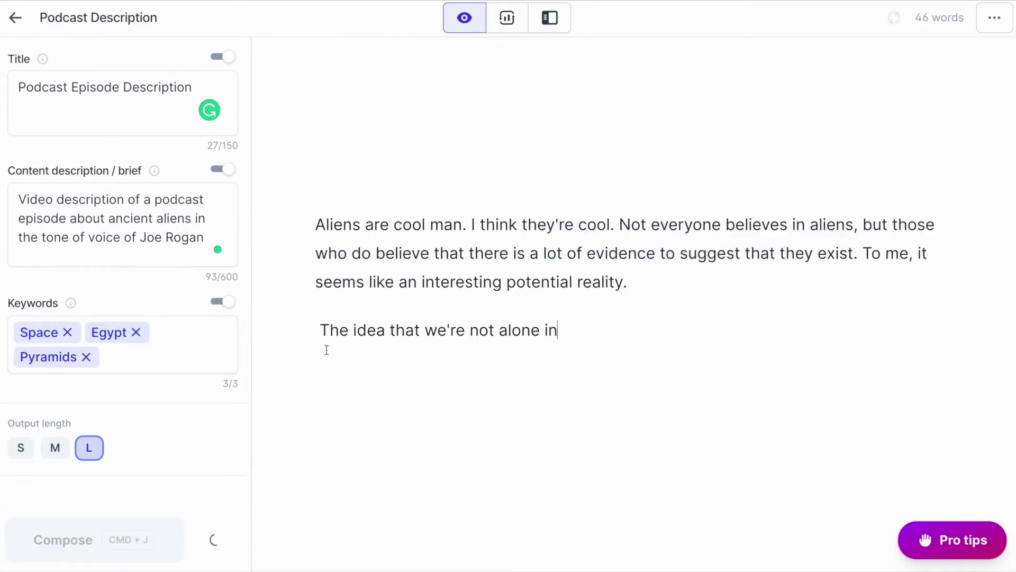